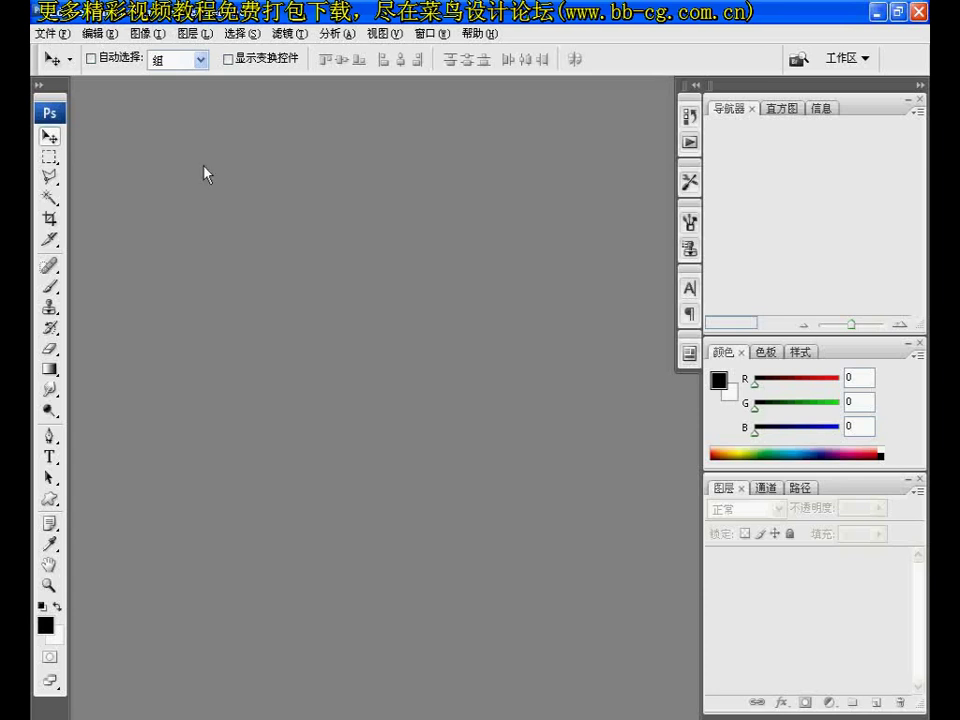
Step: Create a new blank white document with default settings and centre its window
{"action": "left_click", "coordinate": [52, 33]}
{"action": "left_click", "coordinate": [65, 49]}
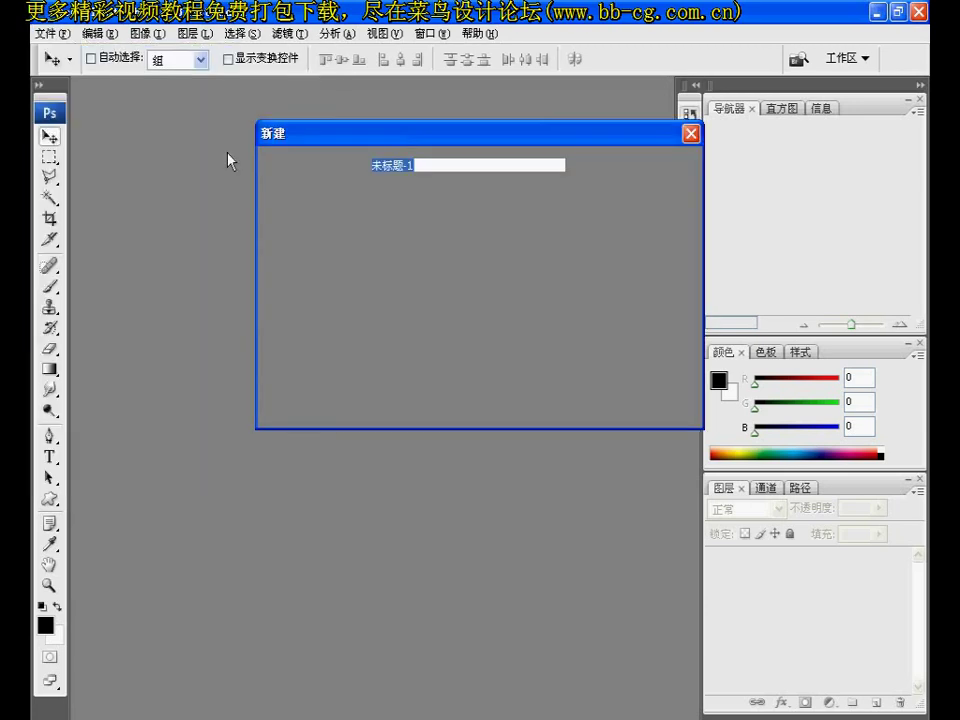
{"action": "left_click", "coordinate": [660, 165]}
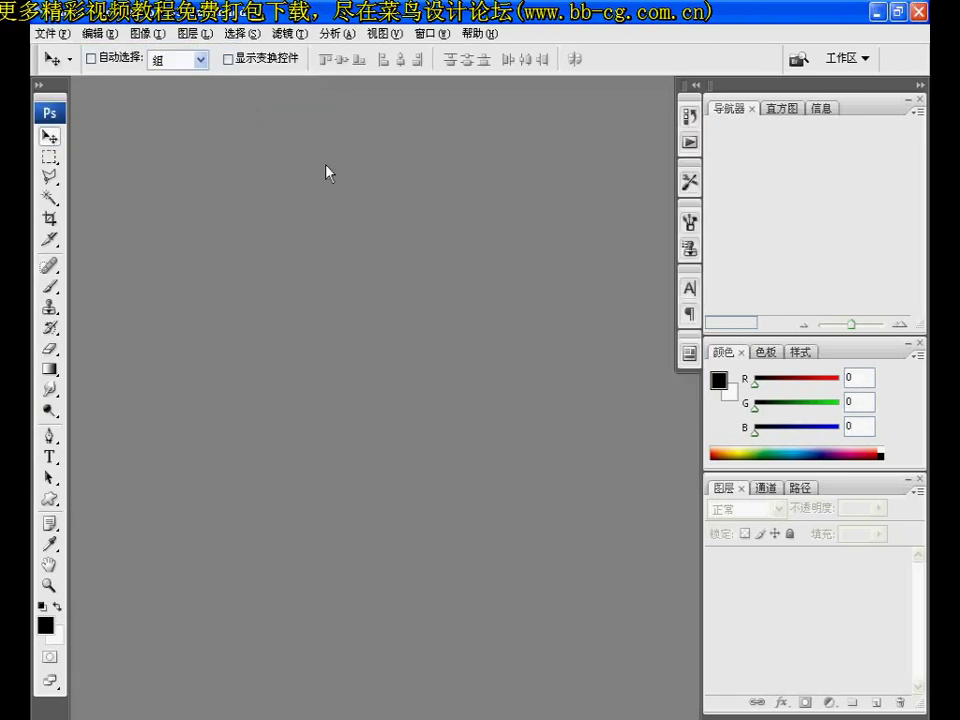
{"action": "left_click_drag", "start_coordinate": [205, 106], "coordinate": [378, 165]}
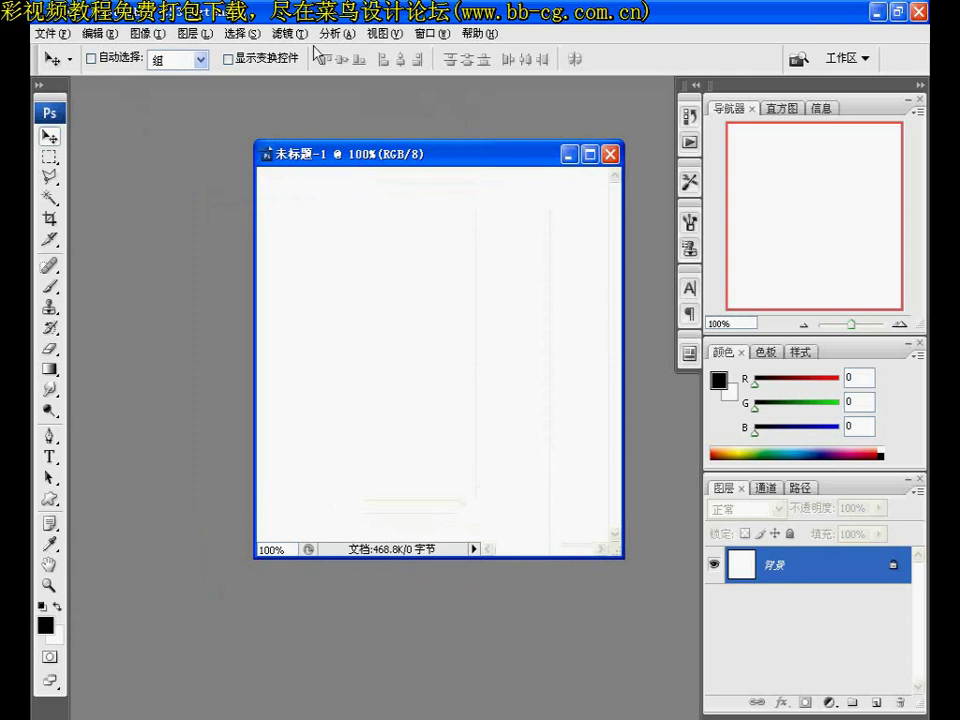
{"action": "left_click", "coordinate": [287, 34]}
{"action": "mouse_move", "coordinate": [293, 348]}
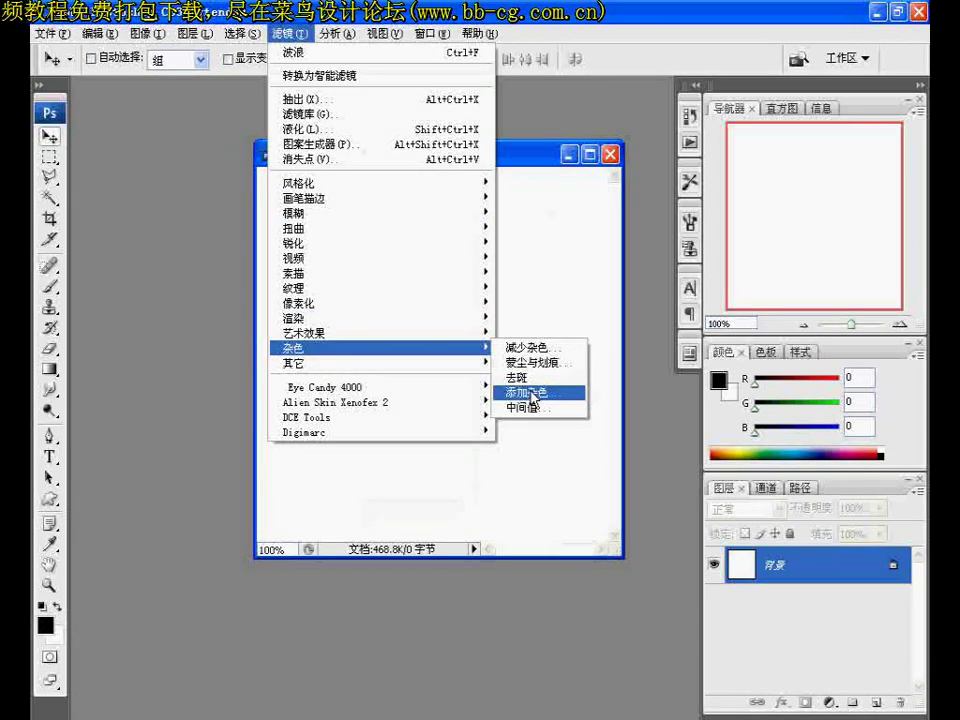
Step: Apply Add Noise at 20% amount, Monochromatic, to the white canvas
{"action": "left_click", "coordinate": [525, 392]}
{"action": "left_click_drag", "start_coordinate": [355, 384], "coordinate": [362, 392]}
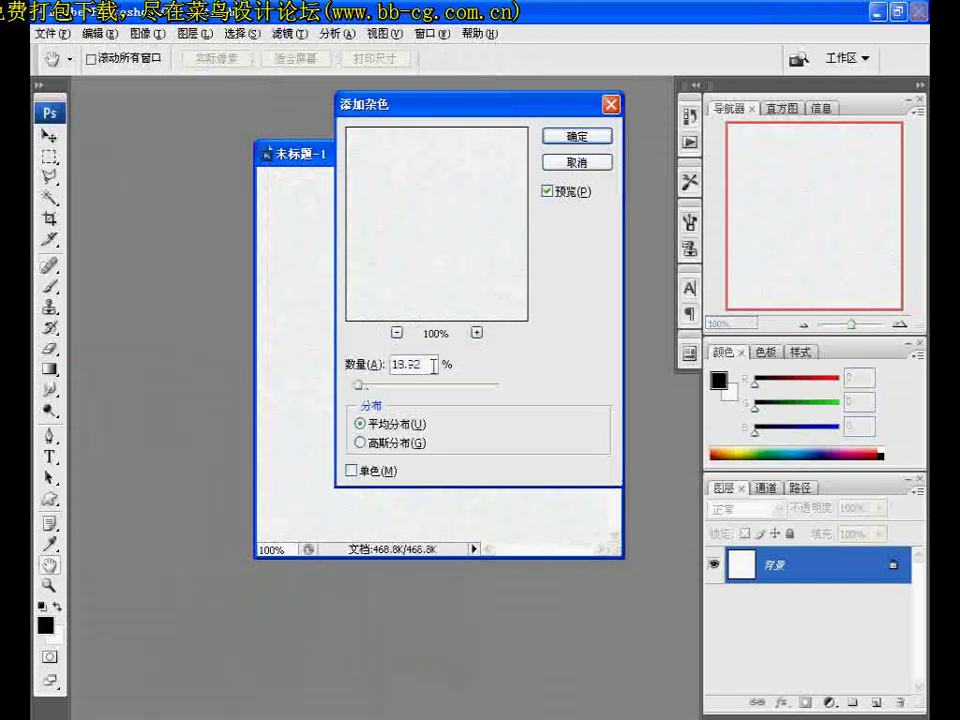
{"action": "left_click", "coordinate": [351, 471]}
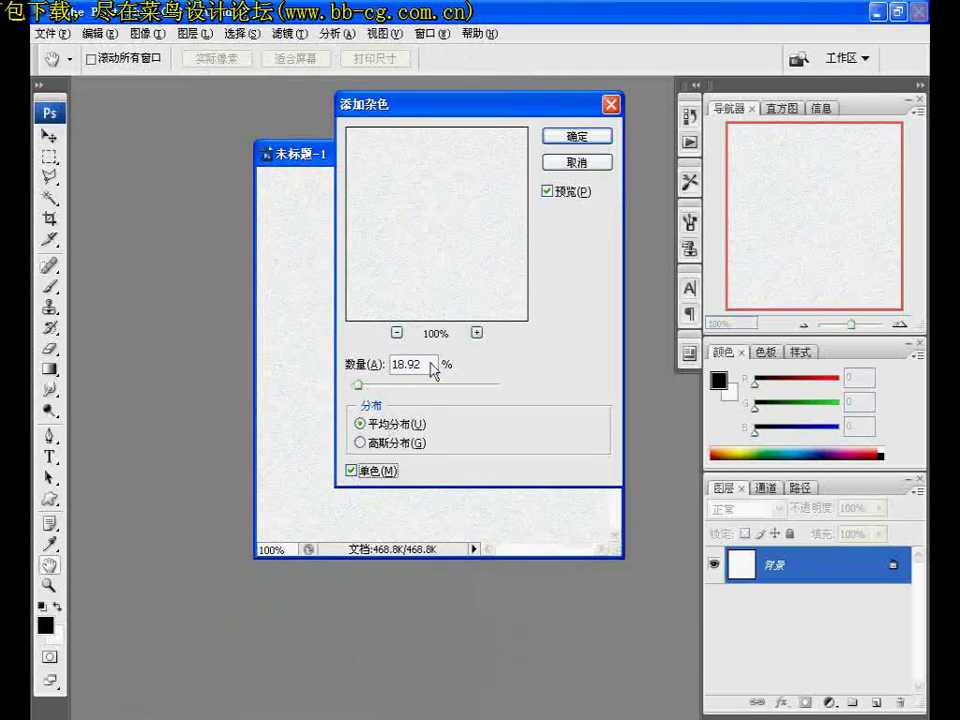
{"action": "double_click", "coordinate": [412, 365]}
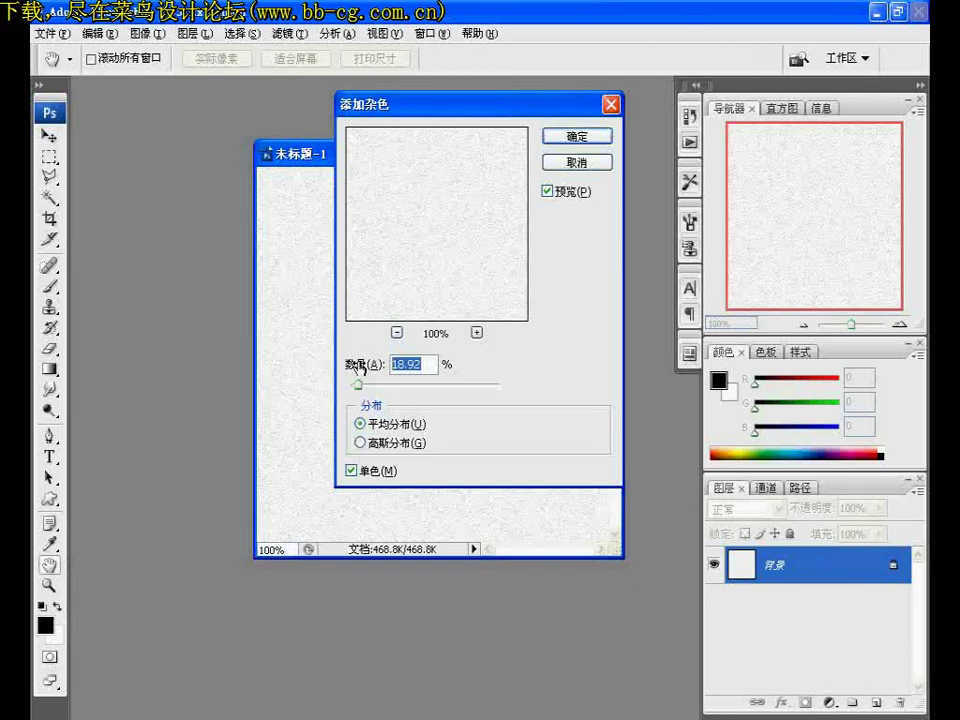
{"action": "type", "text": "20"}
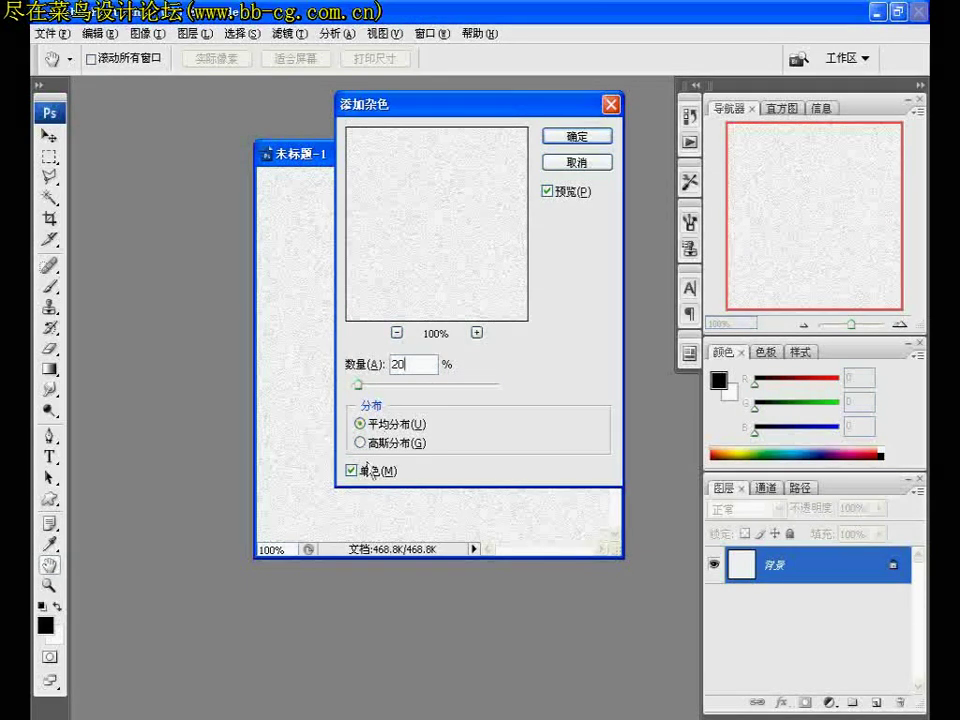
{"action": "left_click", "coordinate": [566, 139]}
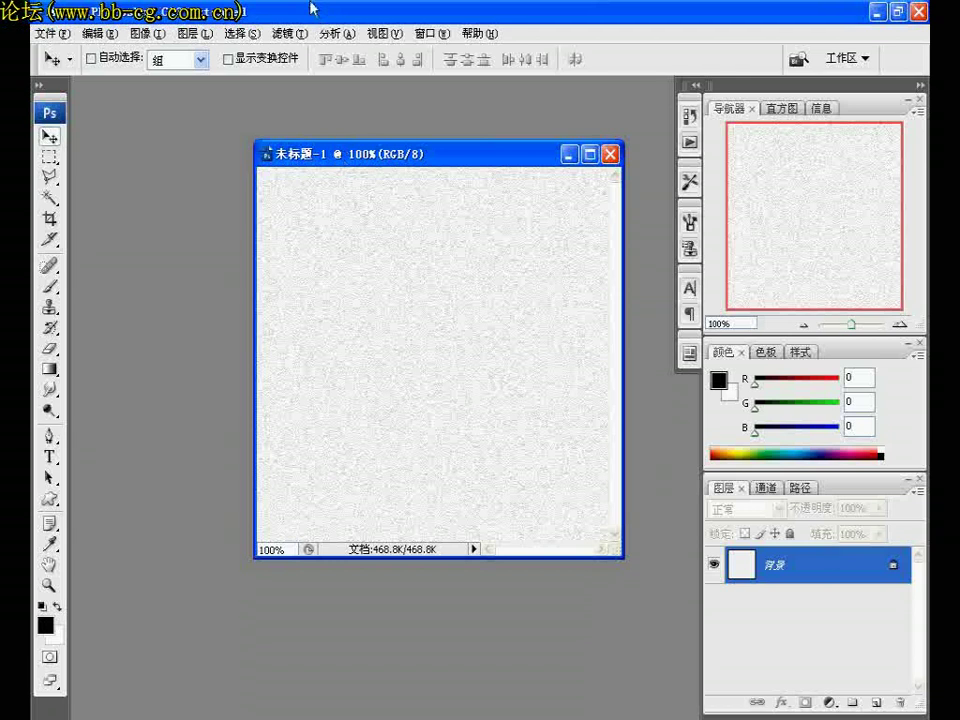
Step: Open Threshold and preview several threshold levels on the noisy canvas
{"action": "left_click", "coordinate": [138, 34]}
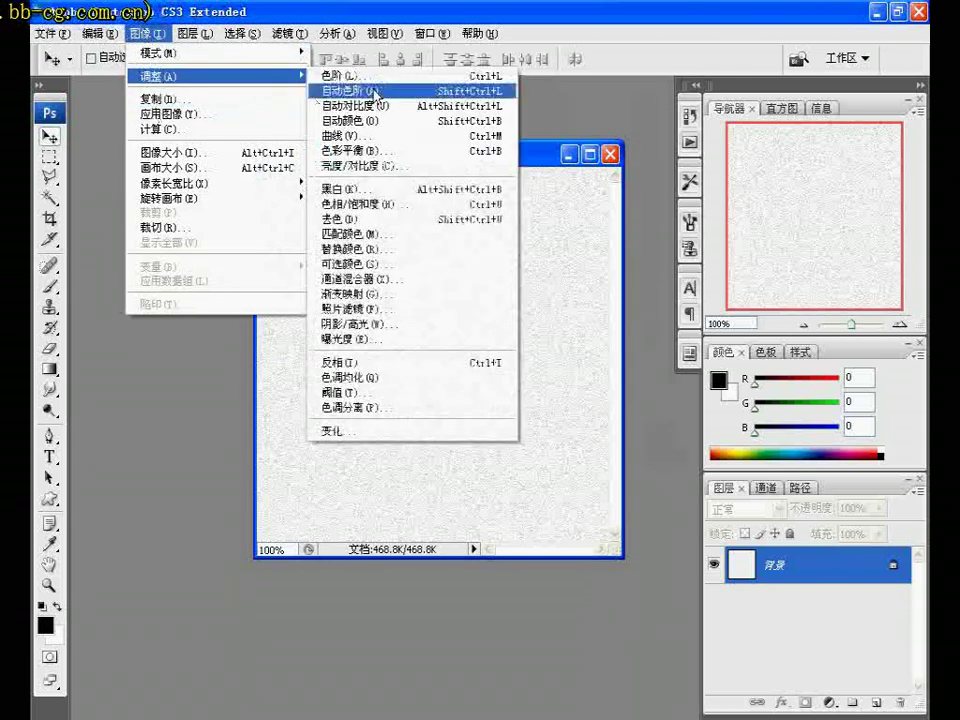
{"action": "mouse_move", "coordinate": [160, 76]}
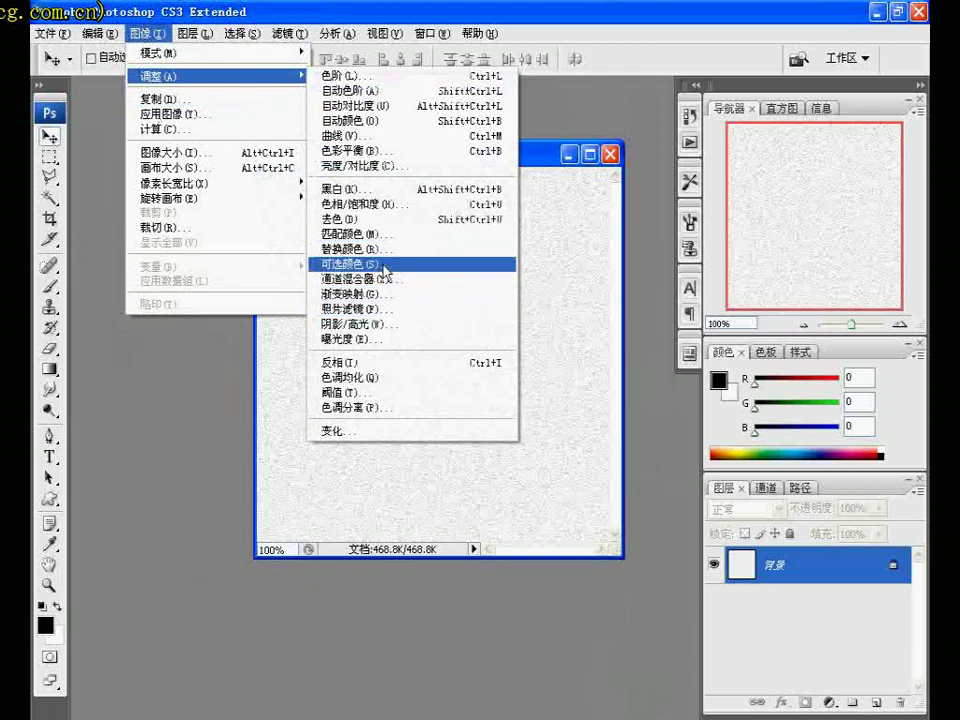
{"action": "left_click", "coordinate": [386, 393]}
{"action": "left_click_drag", "start_coordinate": [451, 182], "coordinate": [585, 282]}
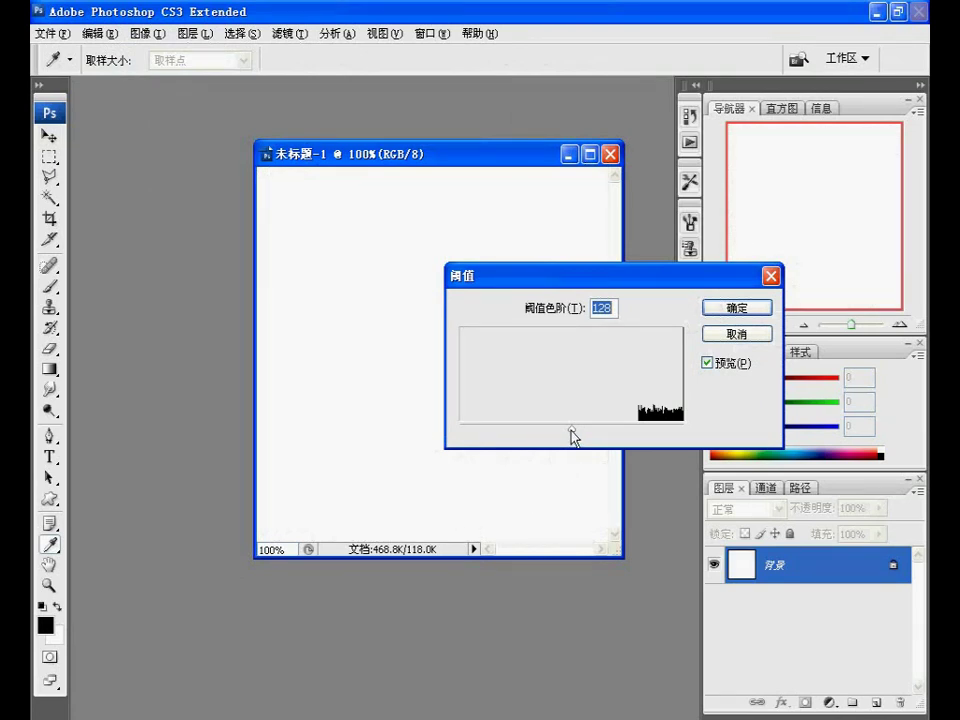
{"action": "left_click_drag", "start_coordinate": [578, 432], "coordinate": [640, 437]}
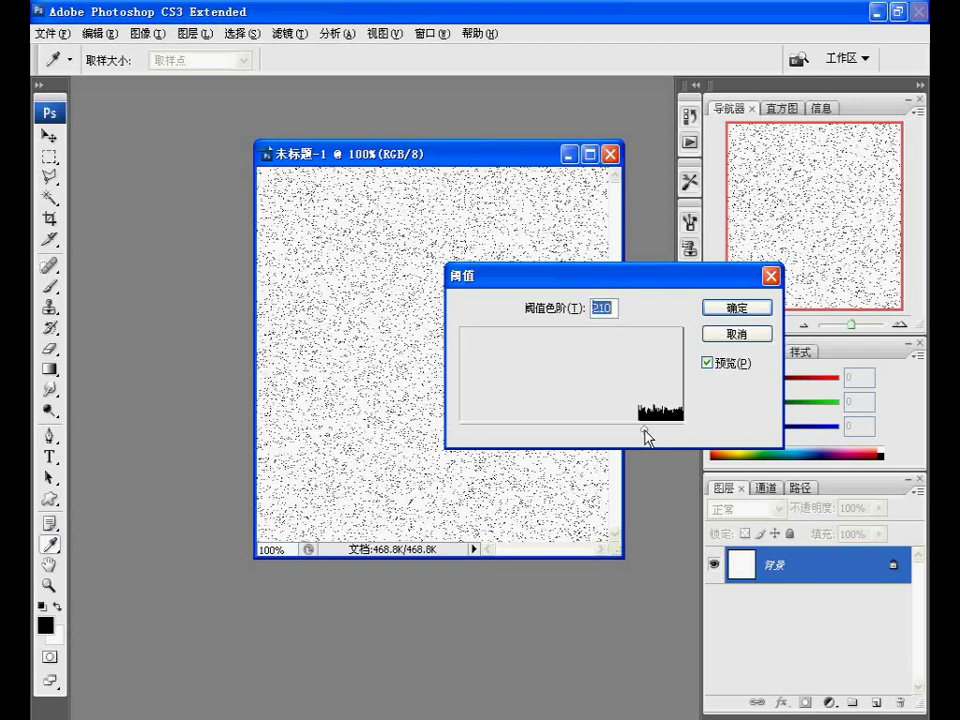
{"action": "left_click_drag", "start_coordinate": [641, 437], "coordinate": [641, 437]}
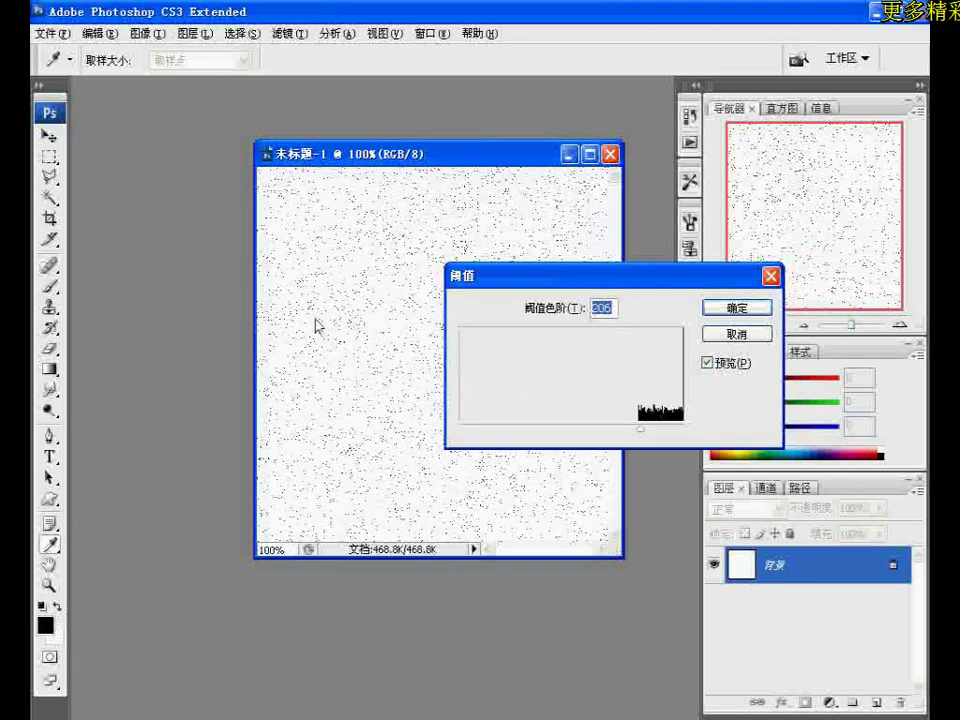
{"action": "left_click_drag", "start_coordinate": [640, 431], "coordinate": [565, 437]}
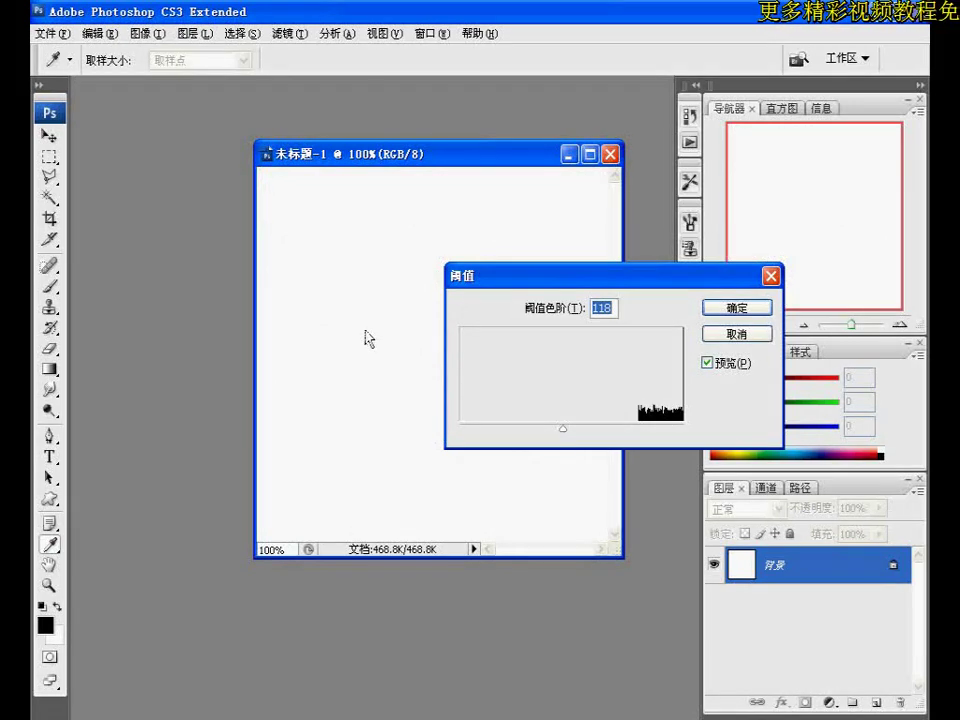
{"action": "mouse_move", "coordinate": [565, 436]}
{"action": "left_mouse_down"}
{"action": "mouse_move", "coordinate": [669, 436]}
{"action": "mouse_move", "coordinate": [650, 432]}
{"action": "left_mouse_up"}
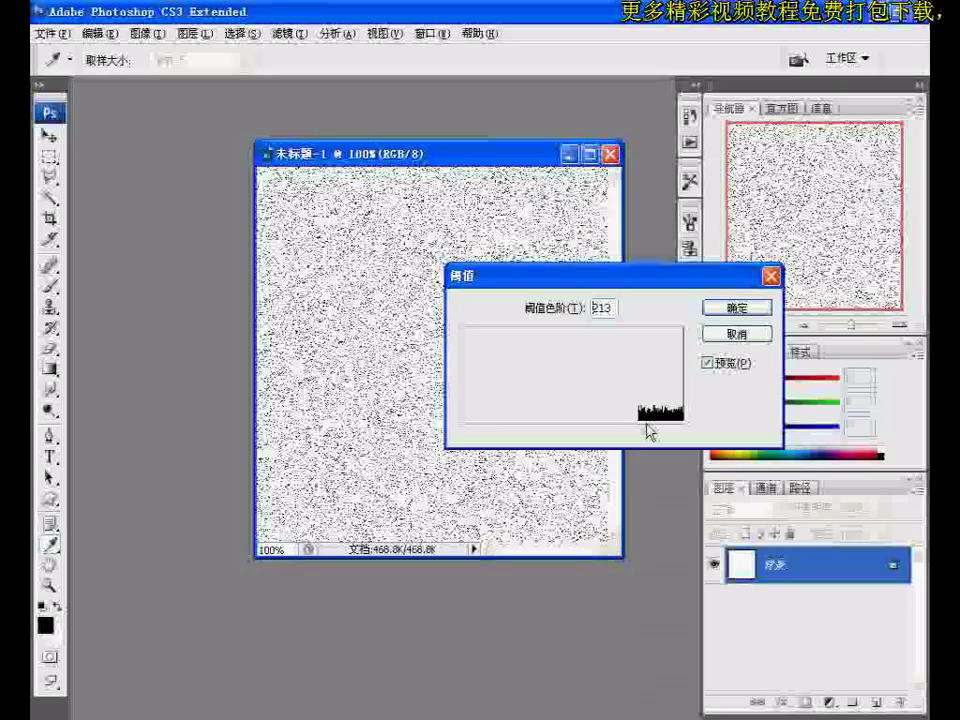
Step: Set the threshold level to 212 and apply it, leaving sparse black specks
{"action": "left_click", "coordinate": [650, 433]}
{"action": "type", "text": "212"}
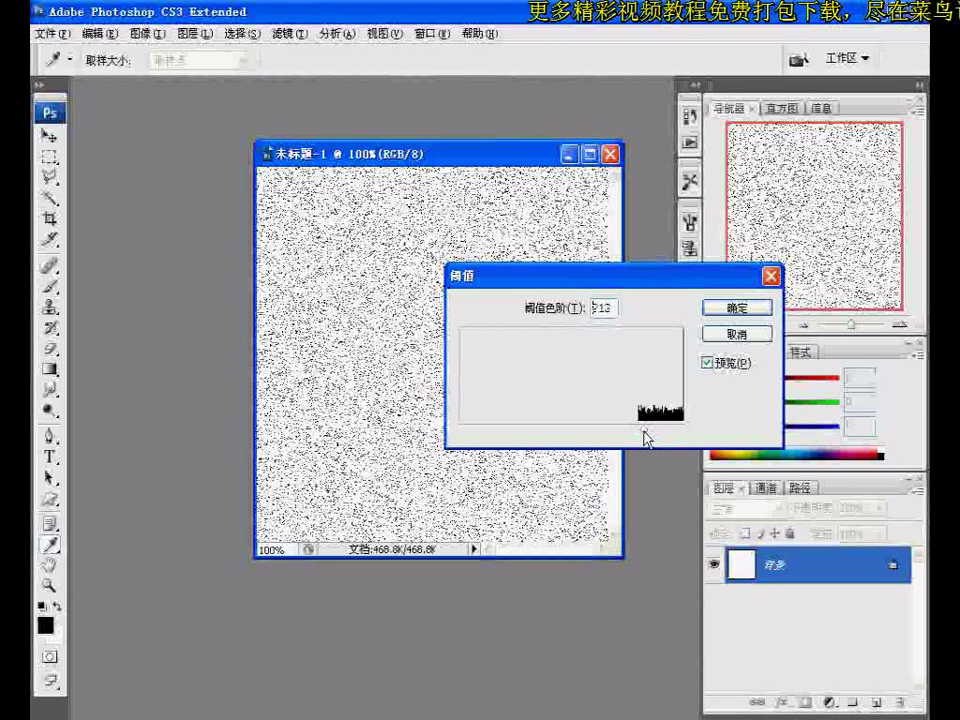
{"action": "key", "text": "Down"}
{"action": "key", "text": "Down"}
{"action": "key", "text": "Down"}
{"action": "left_click_drag", "start_coordinate": [645, 436], "coordinate": [647, 435]}
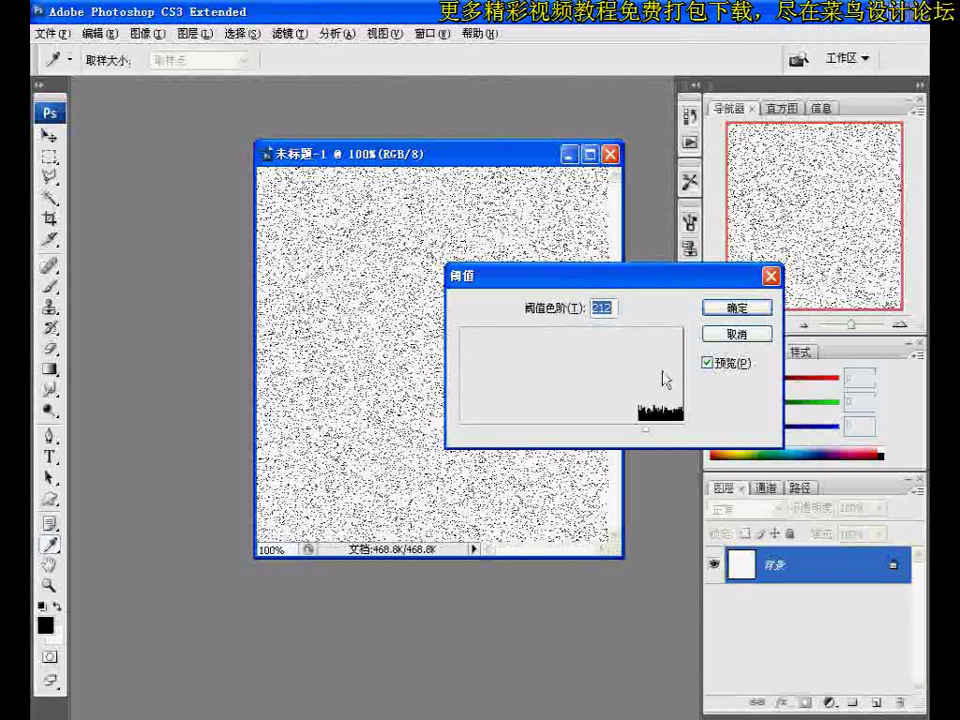
{"action": "key", "text": "Return"}
{"action": "key", "text": "v"}
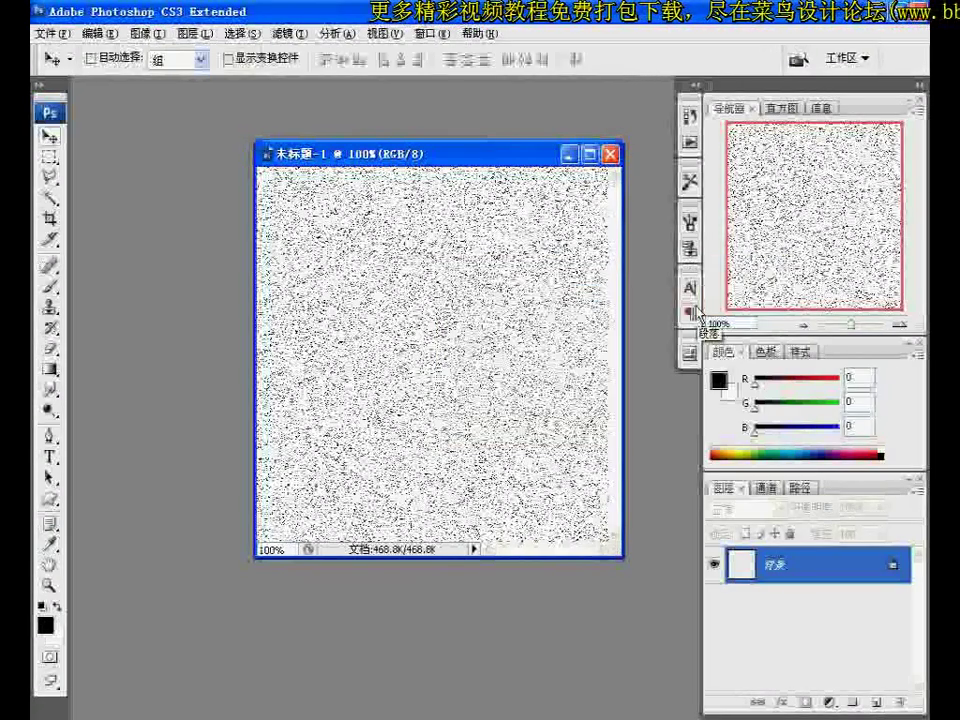
Step: Apply Motion Blur at 90° angle with a 350-pixel distance
{"action": "left_click", "coordinate": [291, 34]}
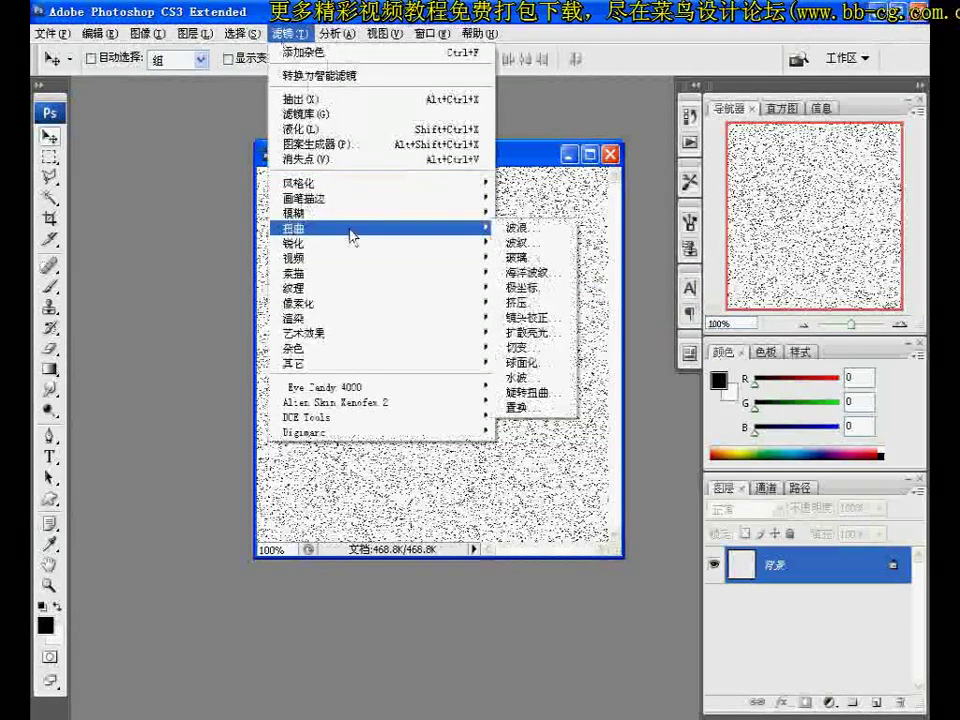
{"action": "mouse_move", "coordinate": [380, 212]}
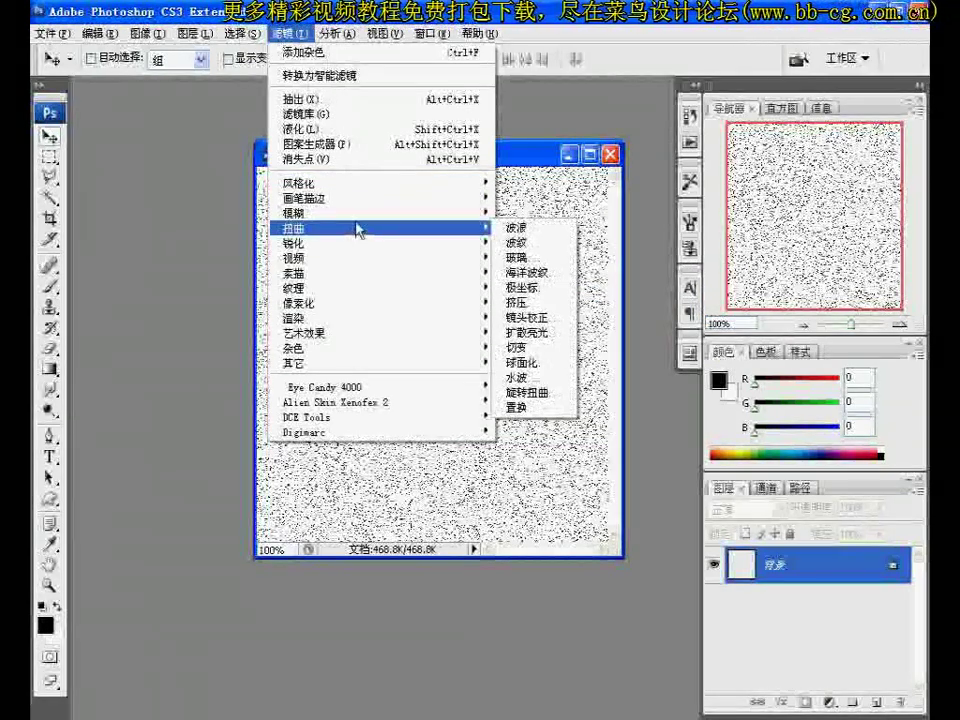
{"action": "mouse_move", "coordinate": [295, 212]}
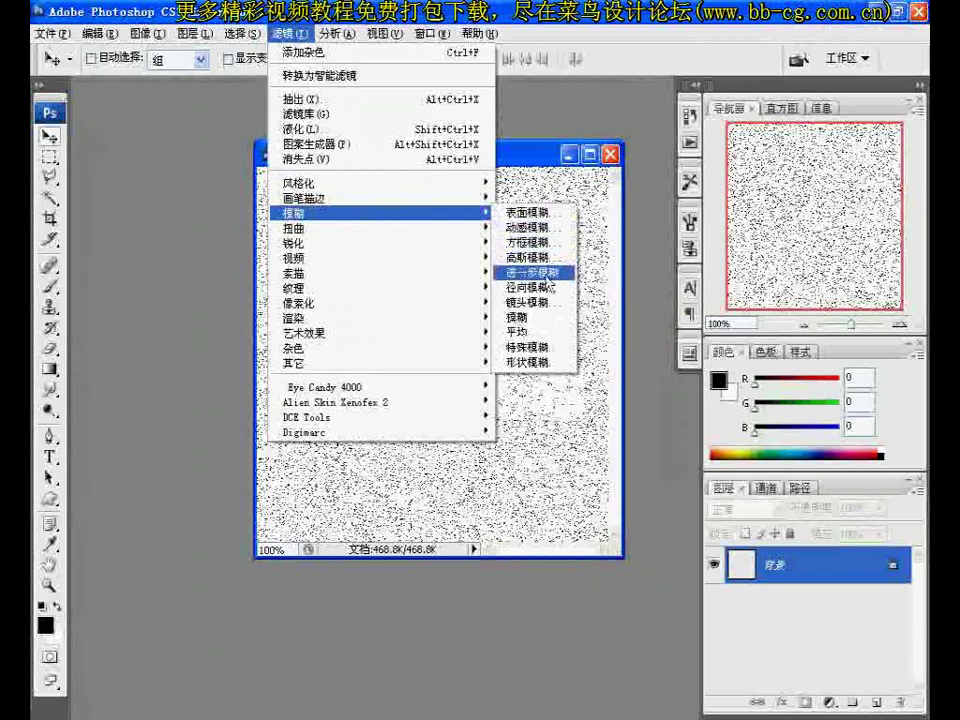
{"action": "left_click", "coordinate": [539, 231]}
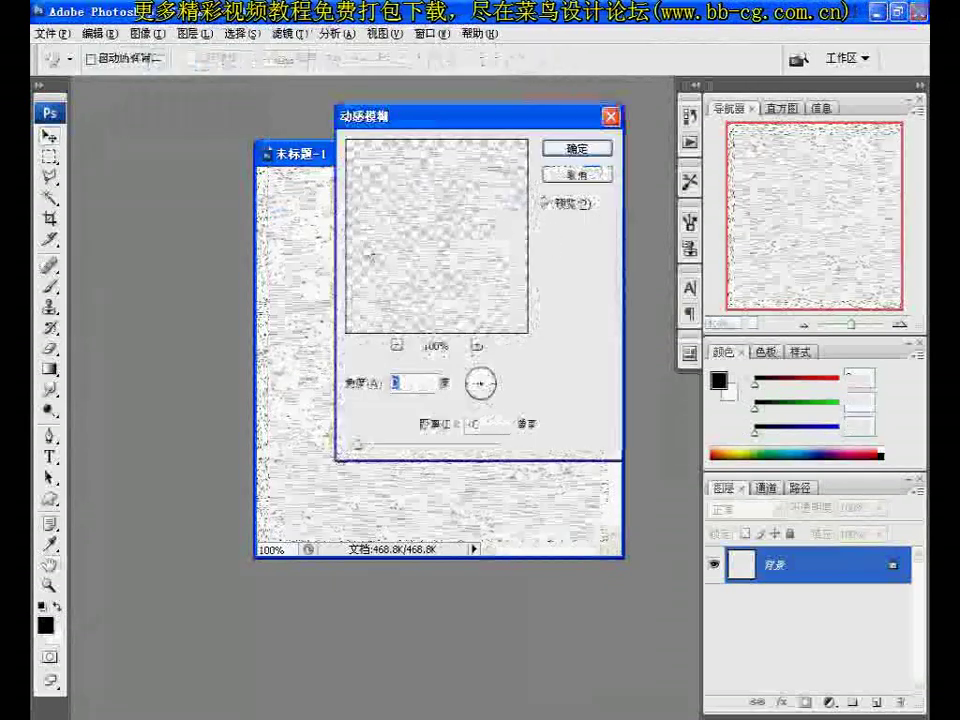
{"action": "left_click_drag", "start_coordinate": [480, 383], "coordinate": [483, 370]}
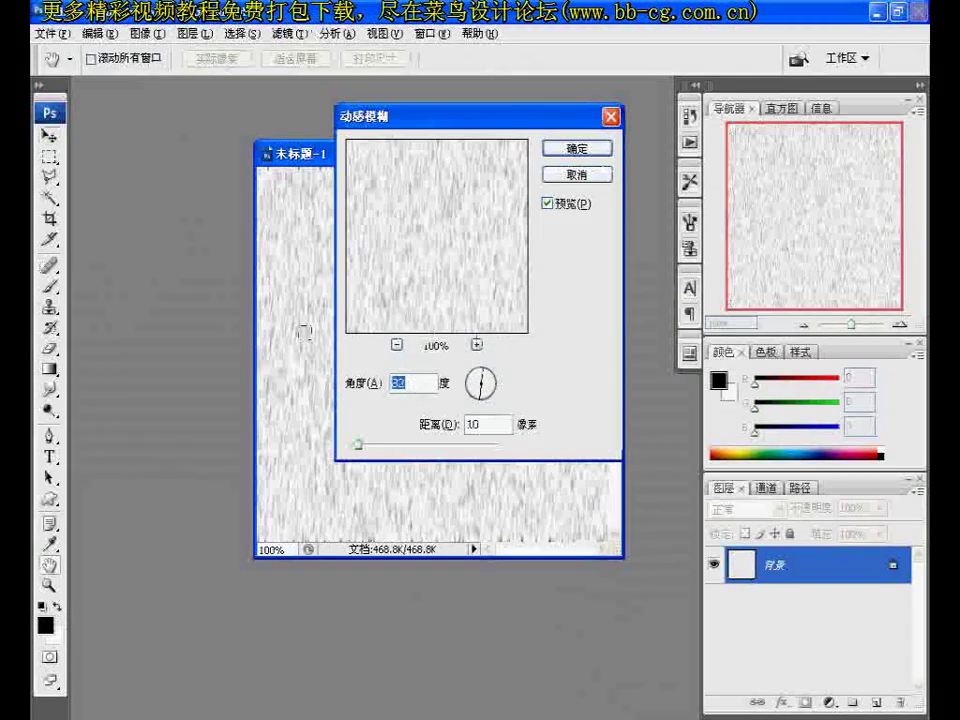
{"action": "type", "text": "90"}
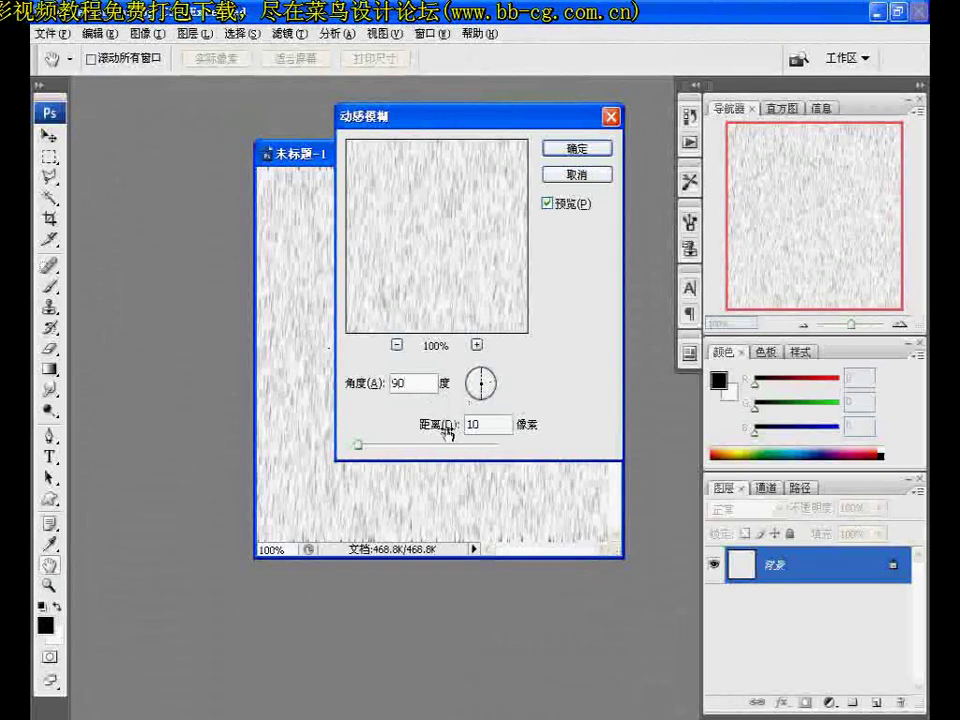
{"action": "mouse_move", "coordinate": [358, 445]}
{"action": "left_mouse_down"}
{"action": "mouse_move", "coordinate": [487, 453]}
{"action": "mouse_move", "coordinate": [443, 442]}
{"action": "left_mouse_up"}
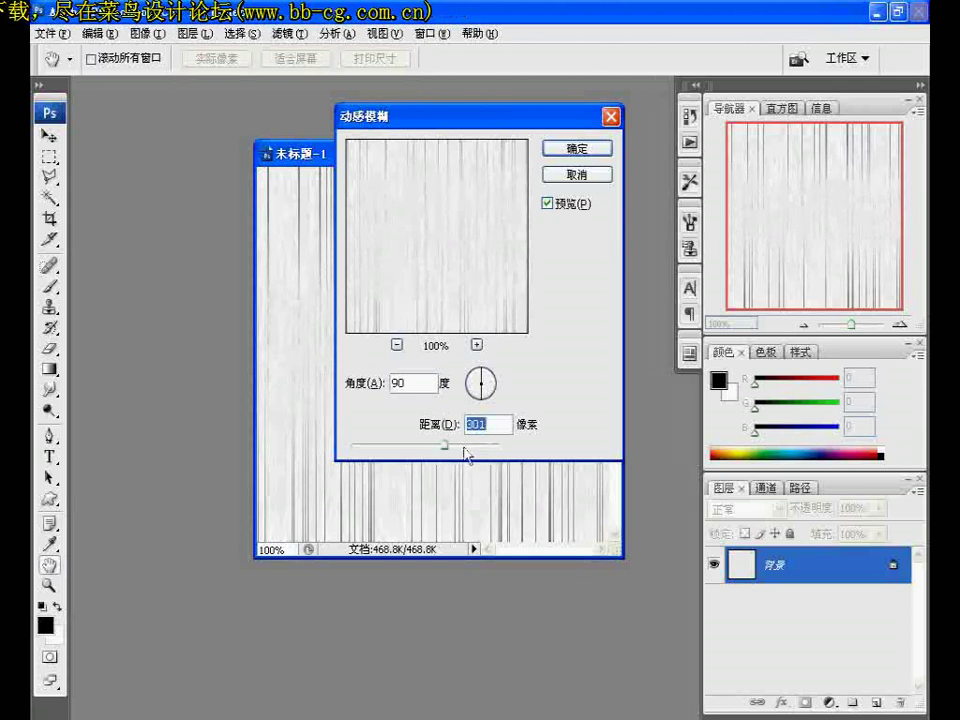
{"action": "type", "text": "3"}
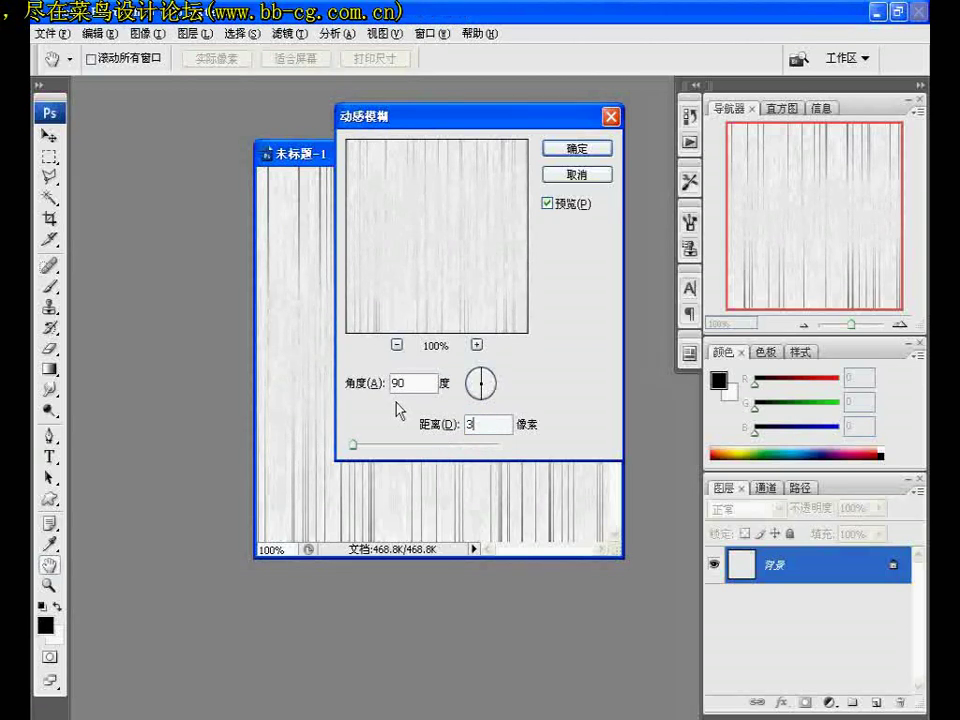
{"action": "type", "text": "40"}
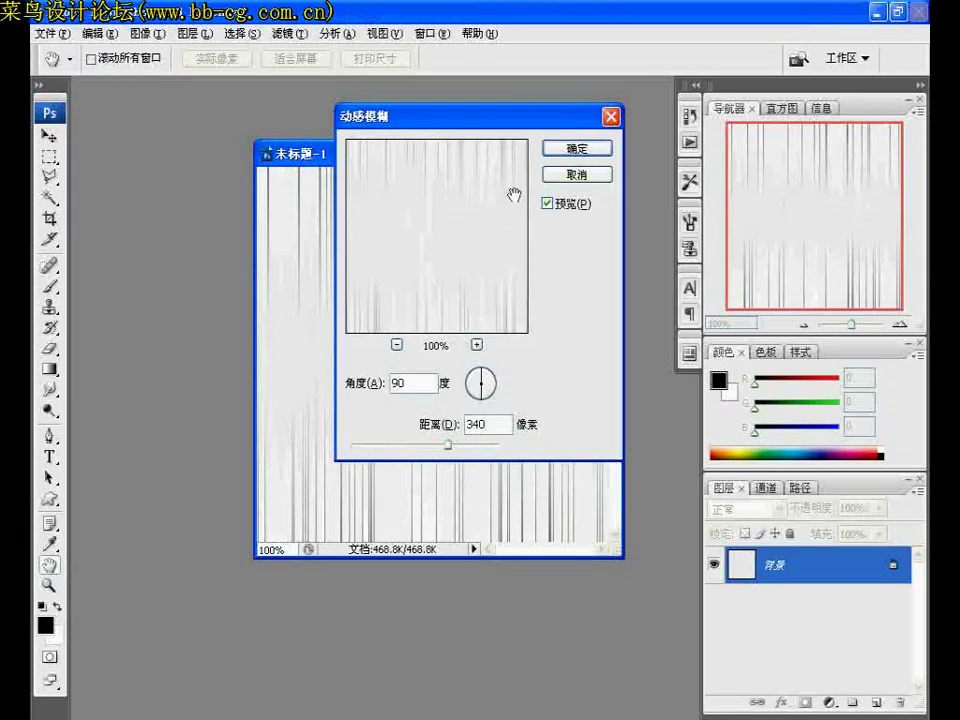
{"action": "left_click_drag", "start_coordinate": [391, 116], "coordinate": [567, 109]}
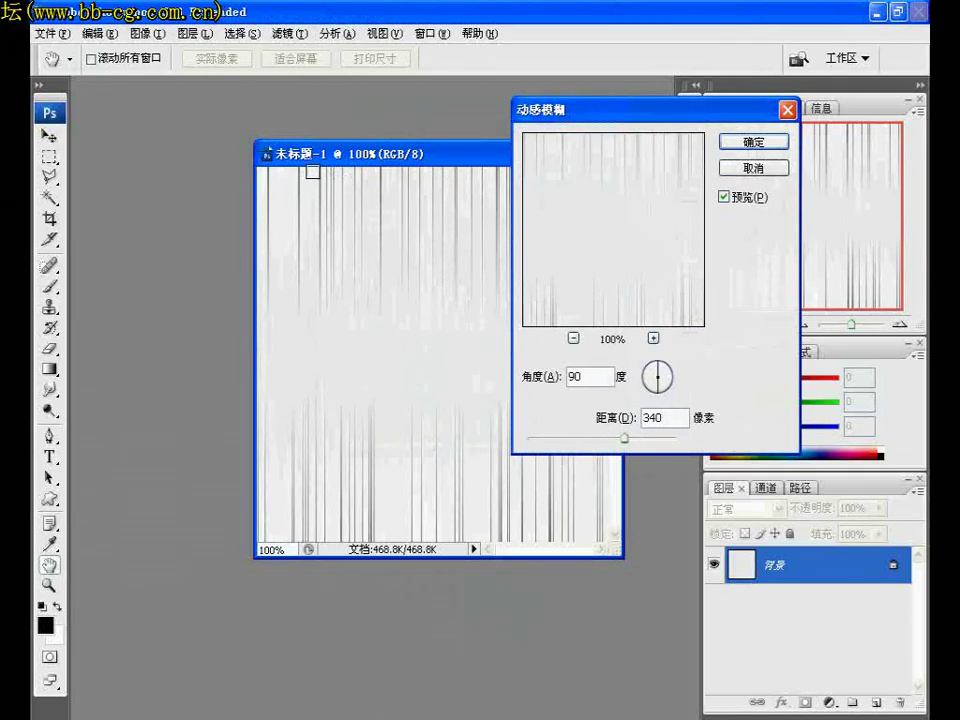
{"action": "left_click", "coordinate": [145, 34]}
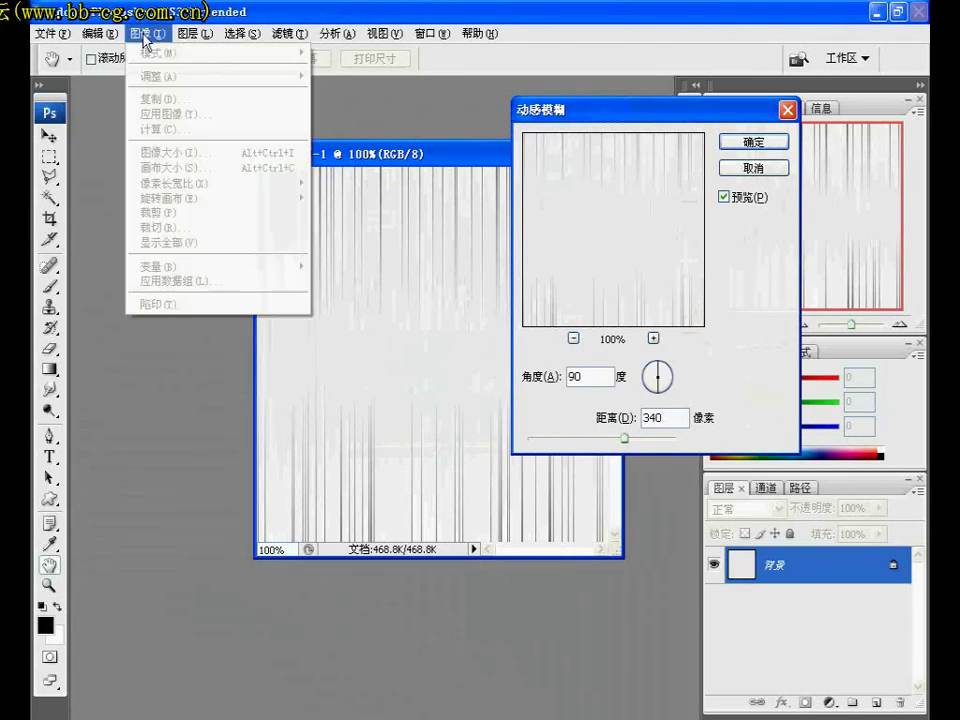
{"action": "left_click", "coordinate": [446, 173]}
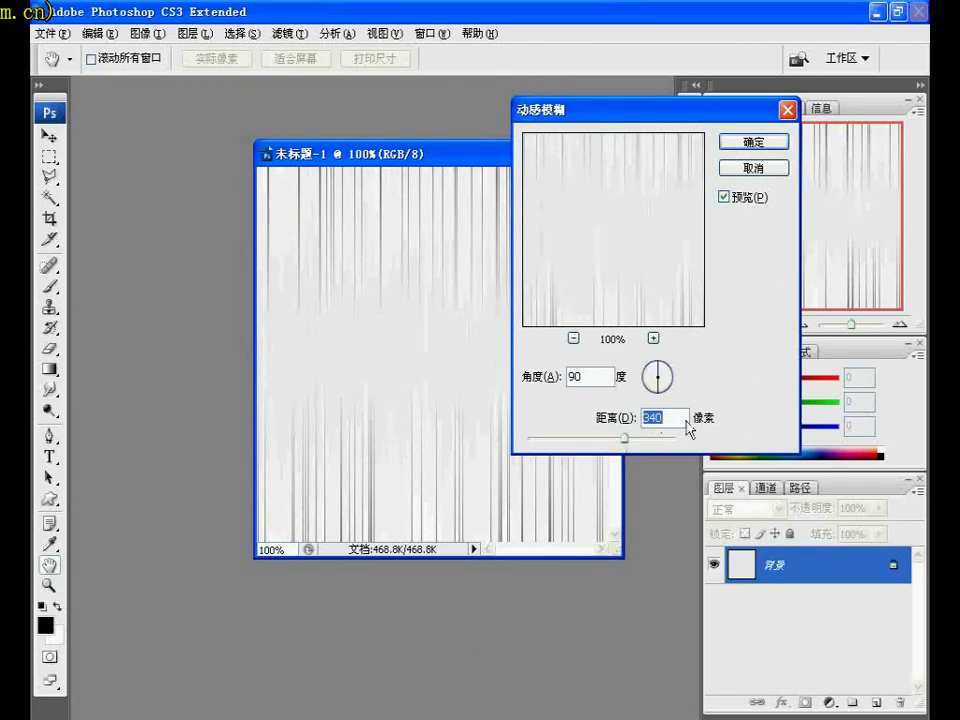
{"action": "left_click", "coordinate": [686, 424]}
{"action": "type", "text": "350"}
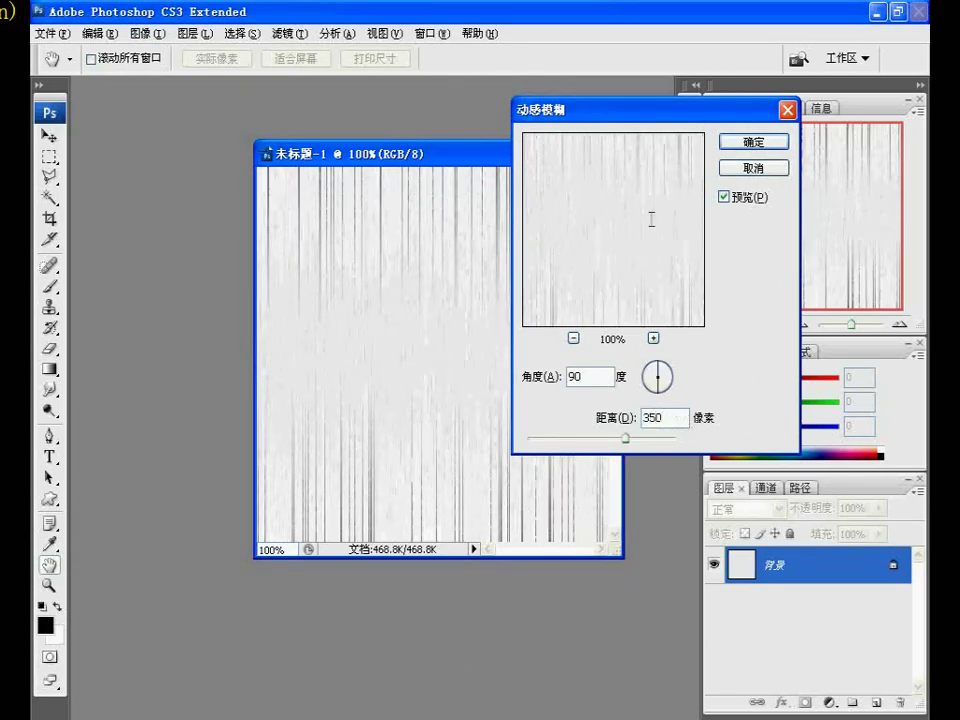
{"action": "left_click", "coordinate": [753, 143]}
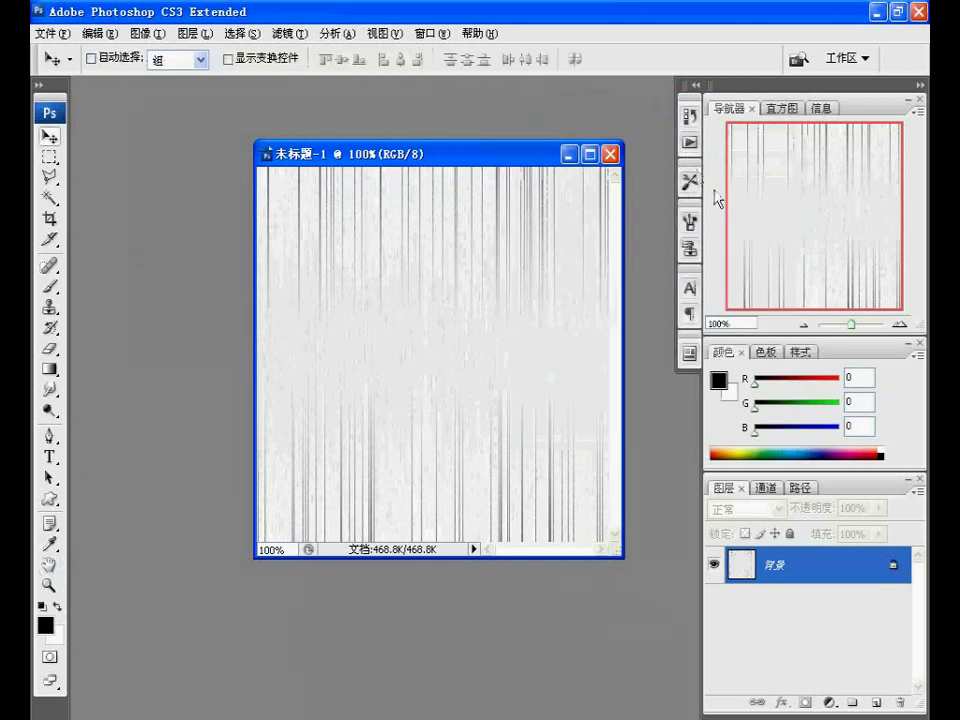
Step: Shift the document window left and invert the image with Ctrl+I
{"action": "left_click_drag", "start_coordinate": [428, 162], "coordinate": [343, 167]}
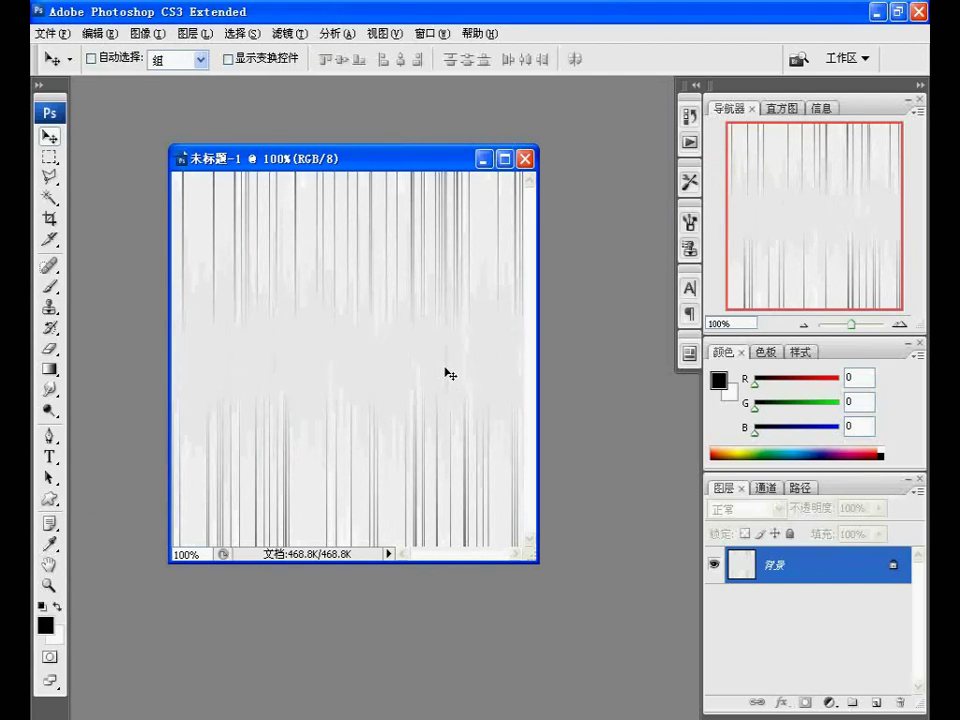
{"action": "key", "text": "ctrl+i"}
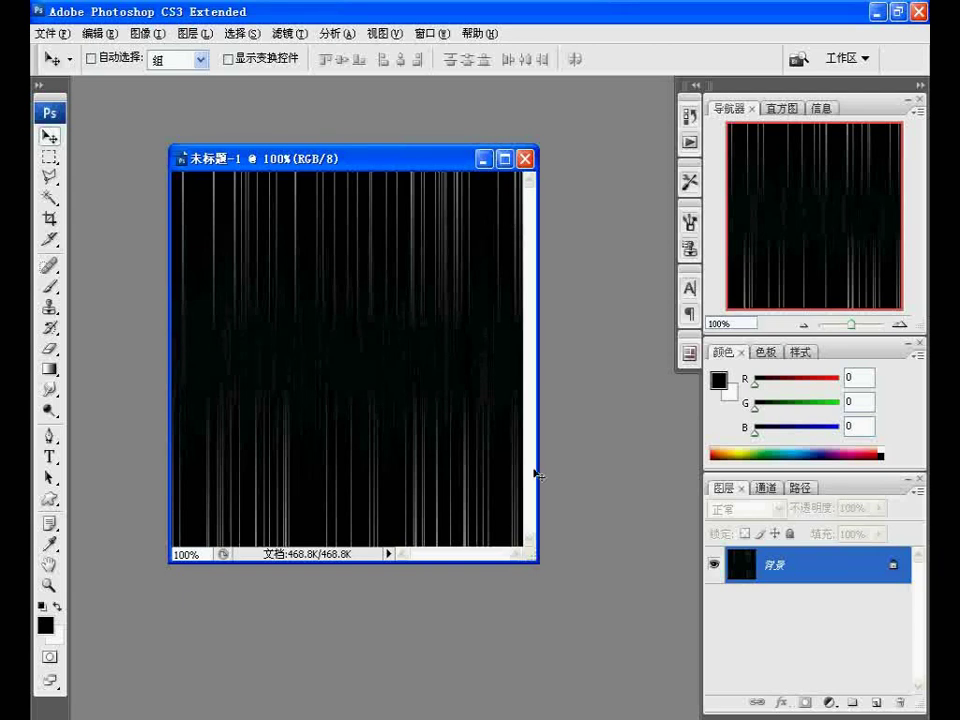
Step: On a new Layer 1, draw a Foreground-to-Background gradient, white at top to black at bottom
{"action": "left_click", "coordinate": [877, 703]}
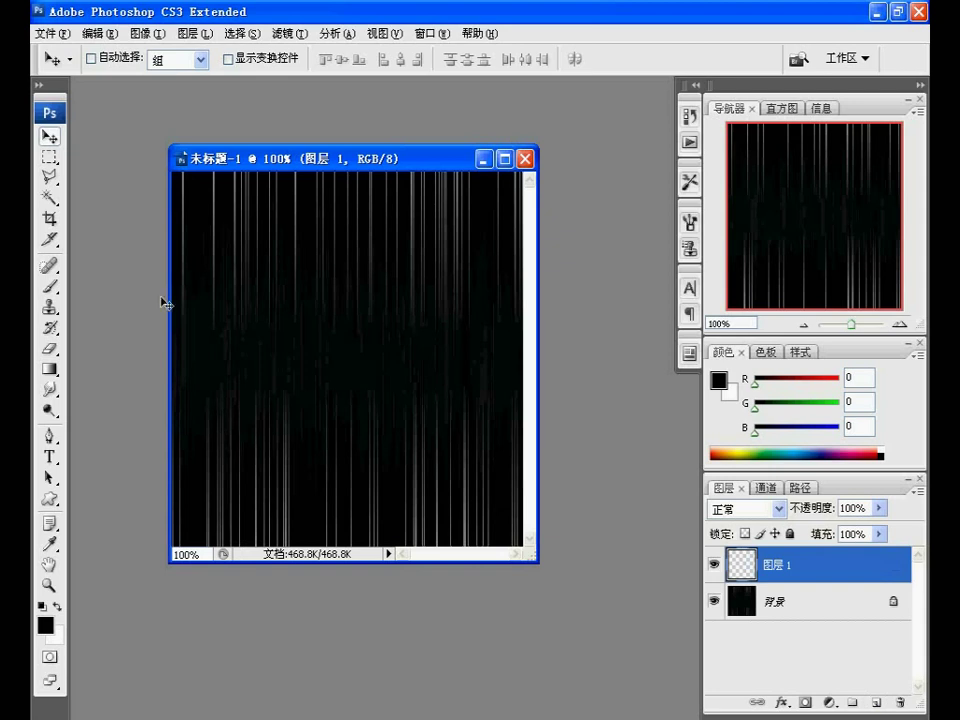
{"action": "left_click", "coordinate": [49, 369]}
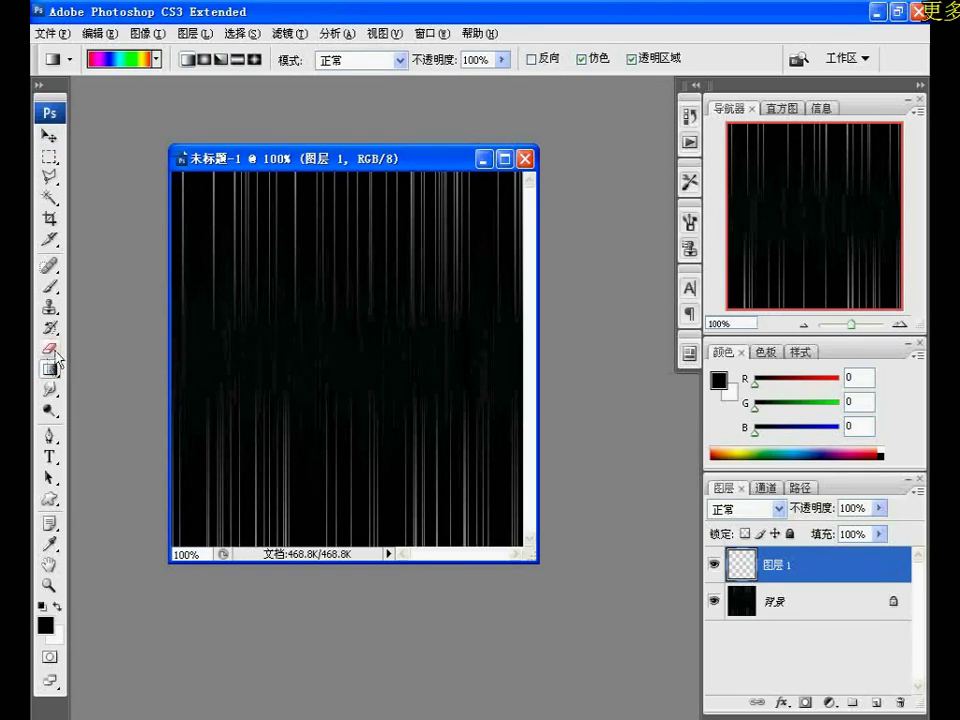
{"action": "left_click", "coordinate": [100, 58]}
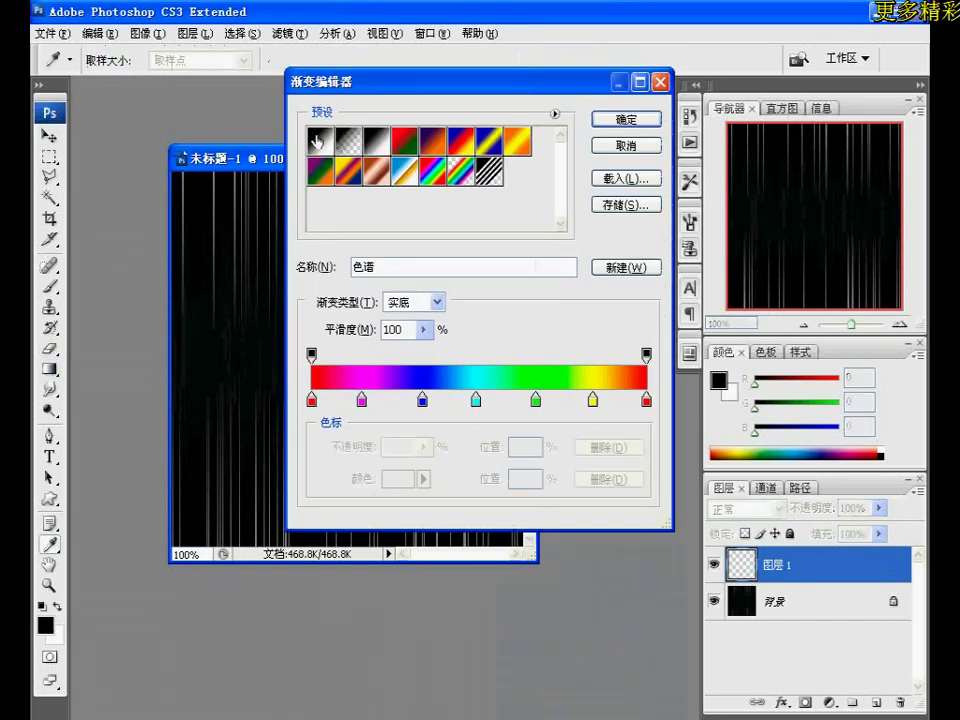
{"action": "left_click", "coordinate": [318, 142]}
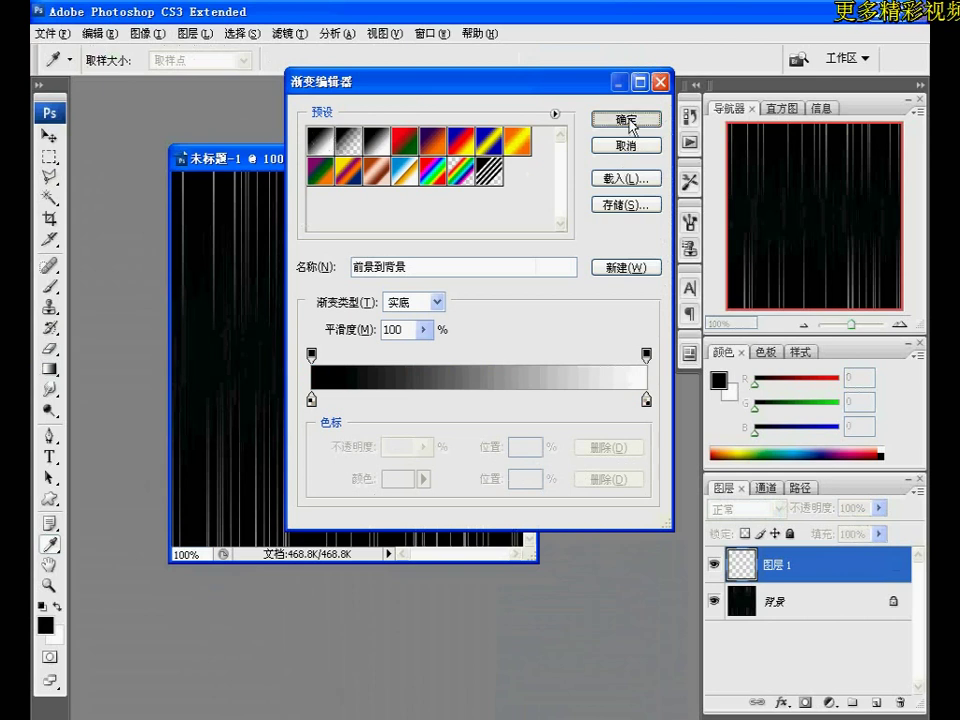
{"action": "left_click", "coordinate": [626, 120]}
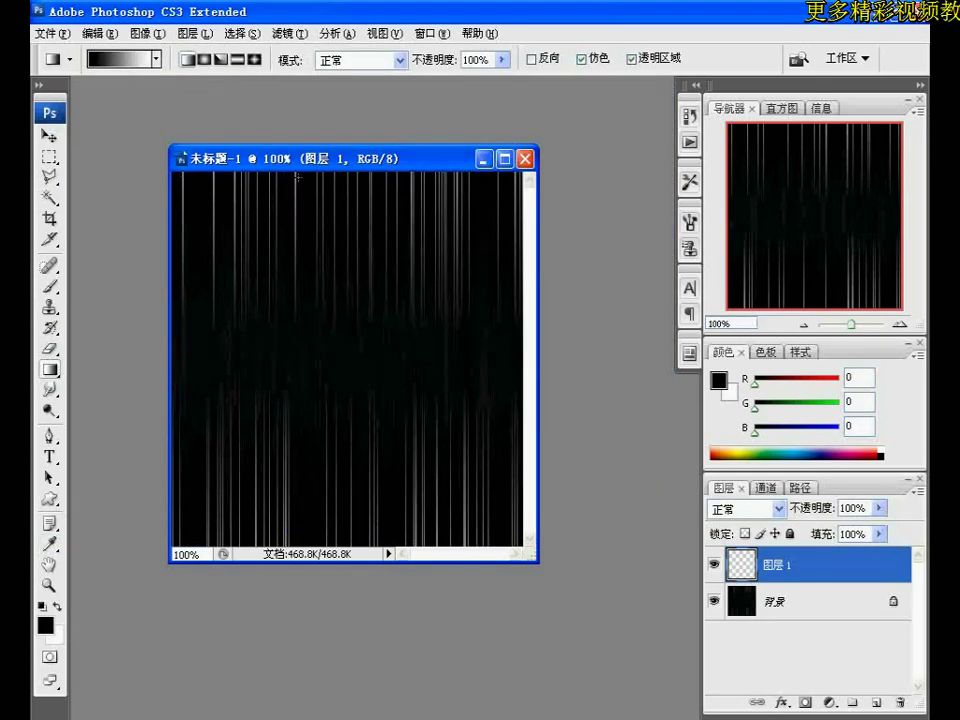
{"action": "left_click_drag", "start_coordinate": [296, 178], "coordinate": [318, 455]}
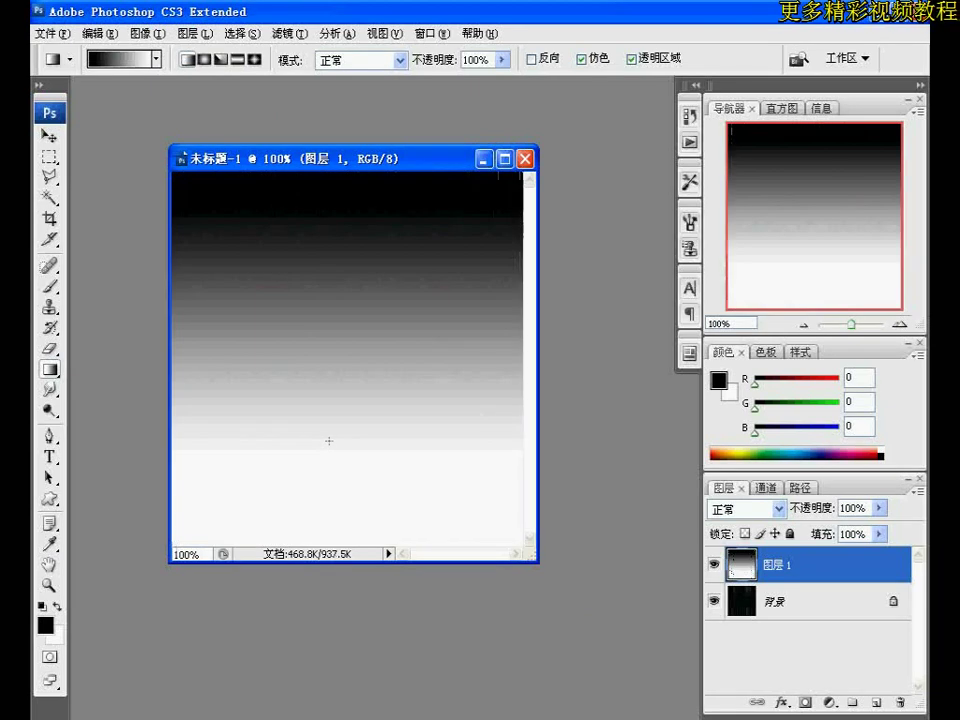
{"action": "left_click_drag", "start_coordinate": [334, 517], "coordinate": [338, 204]}
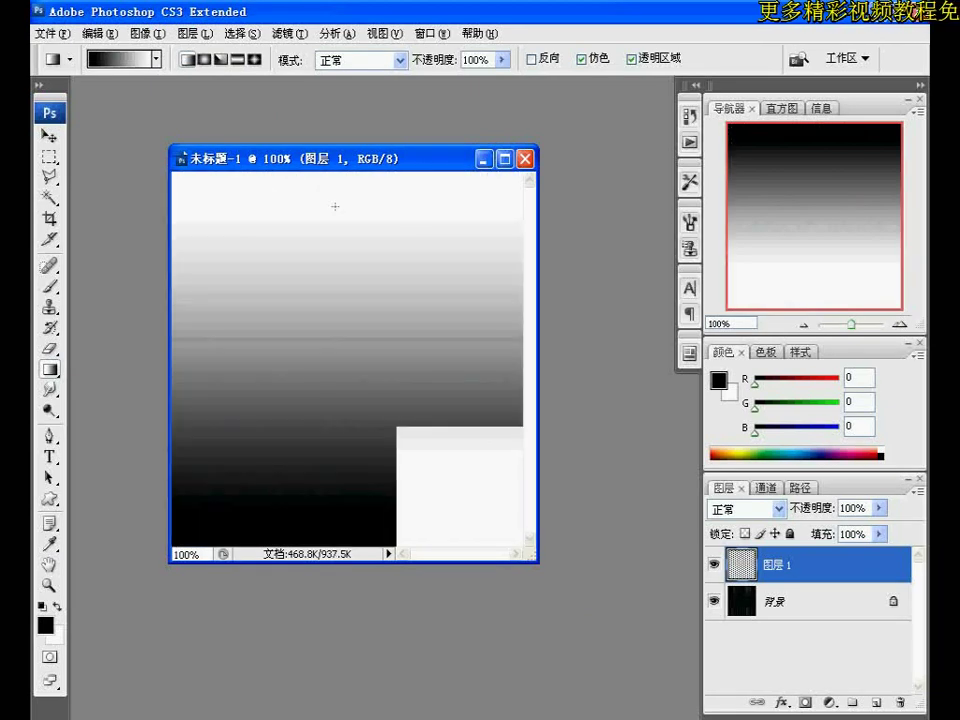
{"action": "left_click_drag", "start_coordinate": [371, 461], "coordinate": [361, 219]}
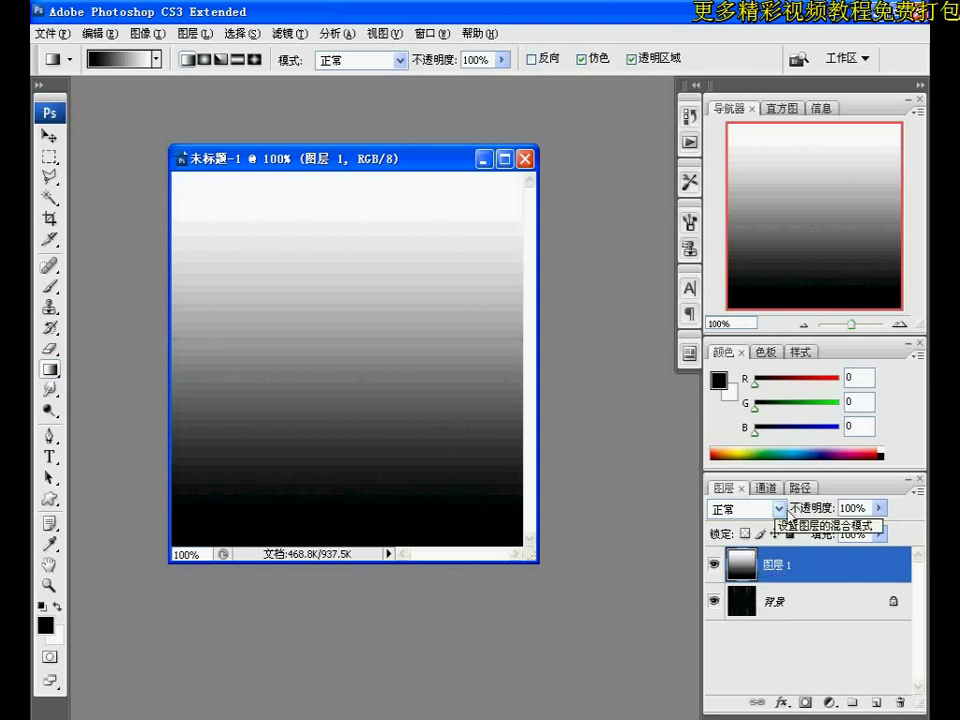
Step: Set the gradient layer's blend mode to Screen and flatten the image
{"action": "left_click", "coordinate": [779, 509]}
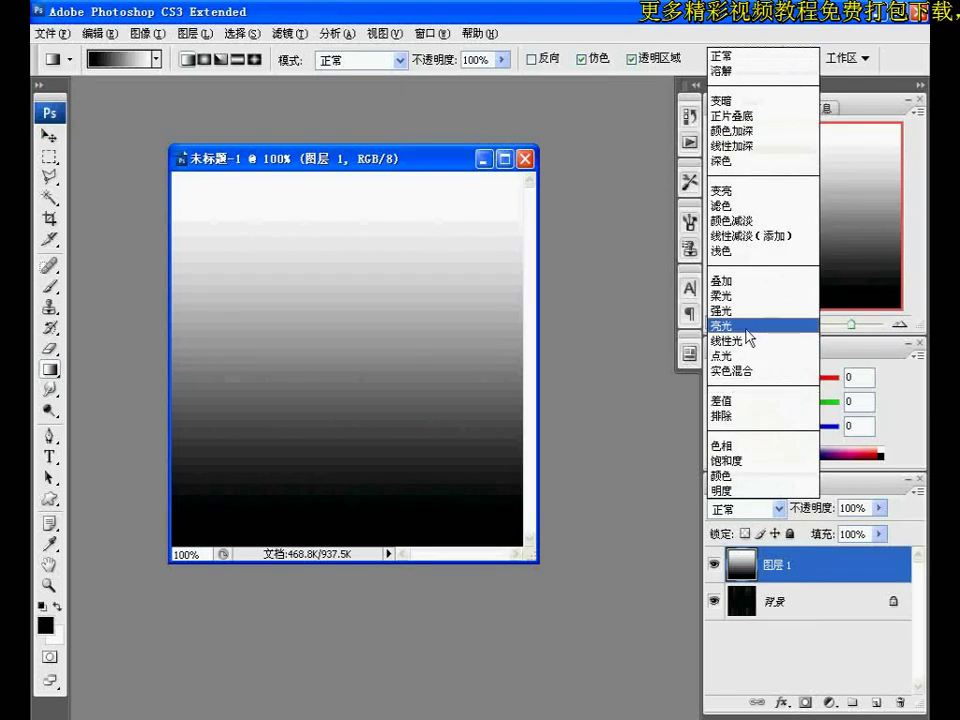
{"action": "left_click", "coordinate": [740, 205]}
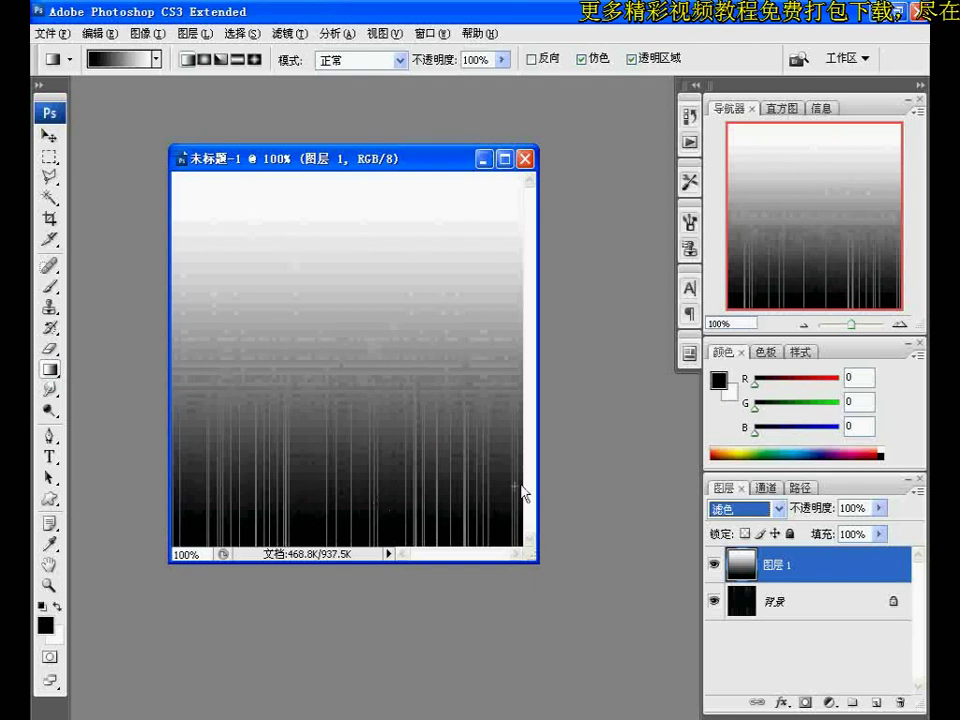
{"action": "right_click", "coordinate": [786, 595]}
{"action": "left_click", "coordinate": [765, 665]}
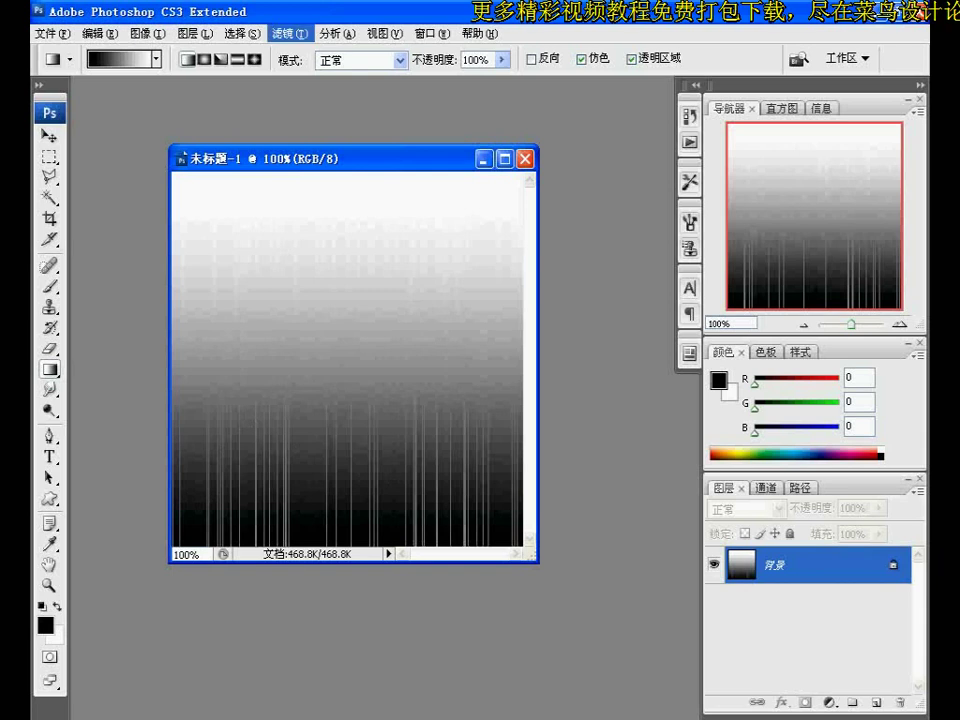
Step: Apply Polar Coordinates (Rectangular to Polar), then swap colours so white is foreground
{"action": "left_click", "coordinate": [291, 33]}
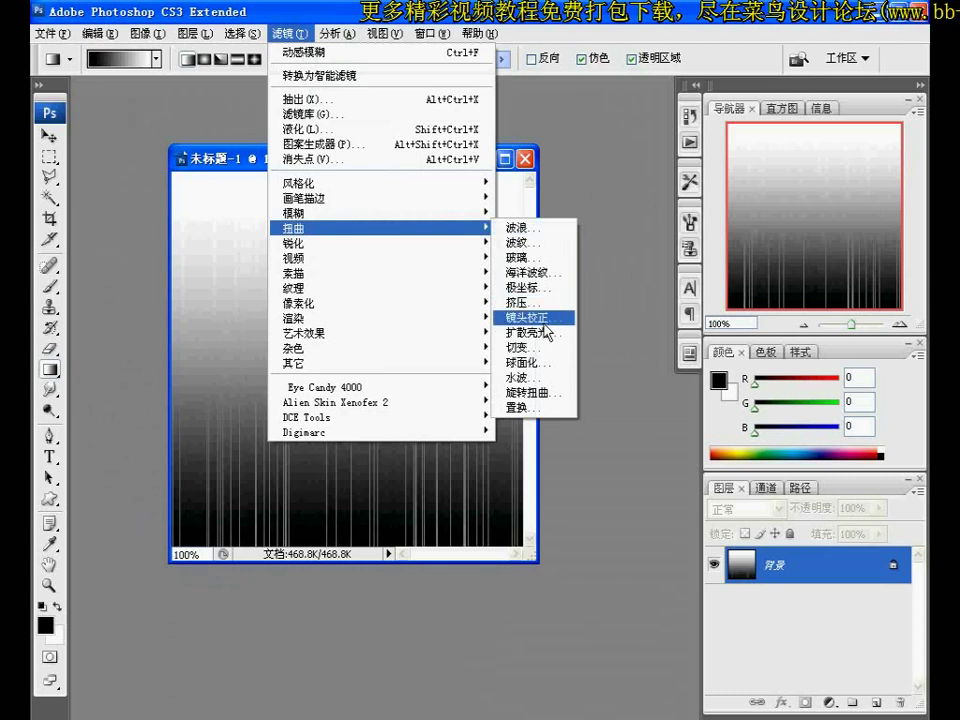
{"action": "left_click", "coordinate": [400, 293]}
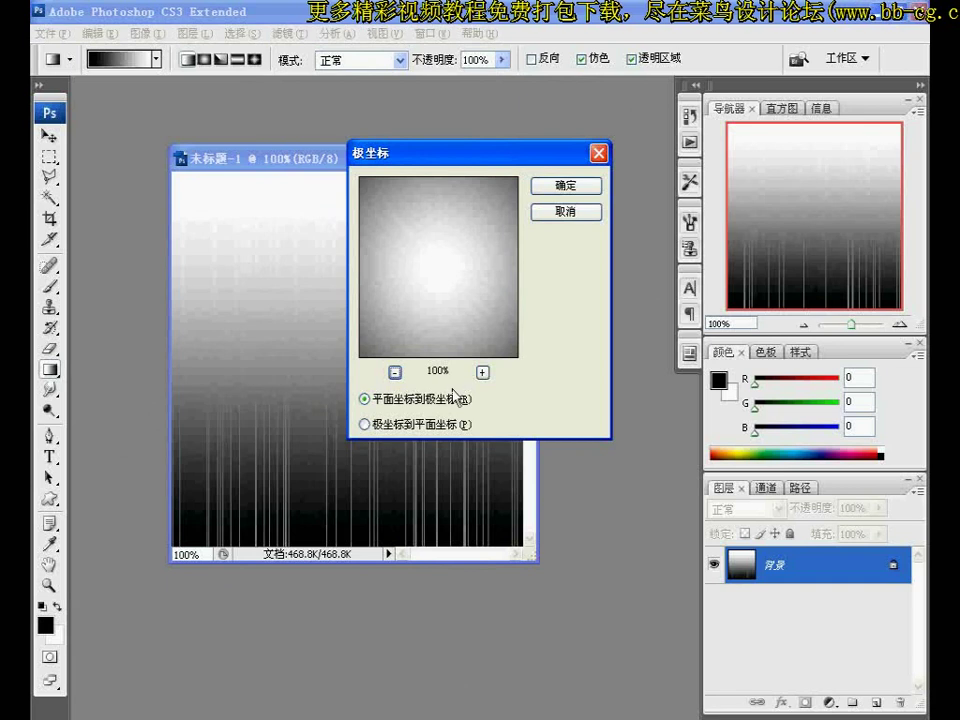
{"action": "left_click", "coordinate": [395, 372]}
{"action": "left_click", "coordinate": [395, 372]}
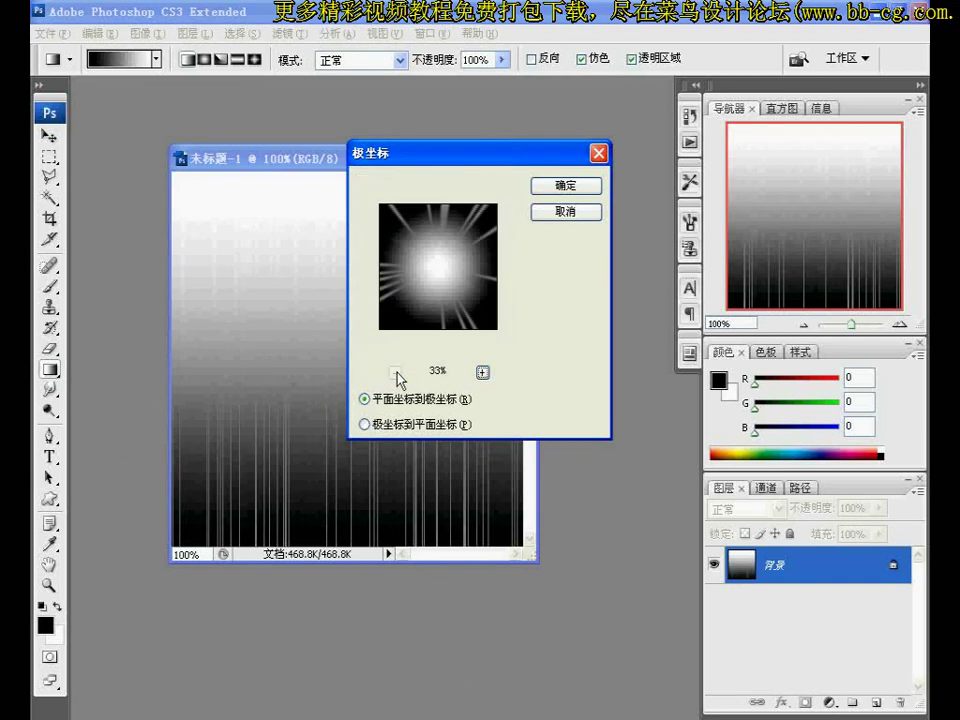
{"action": "left_click", "coordinate": [553, 188]}
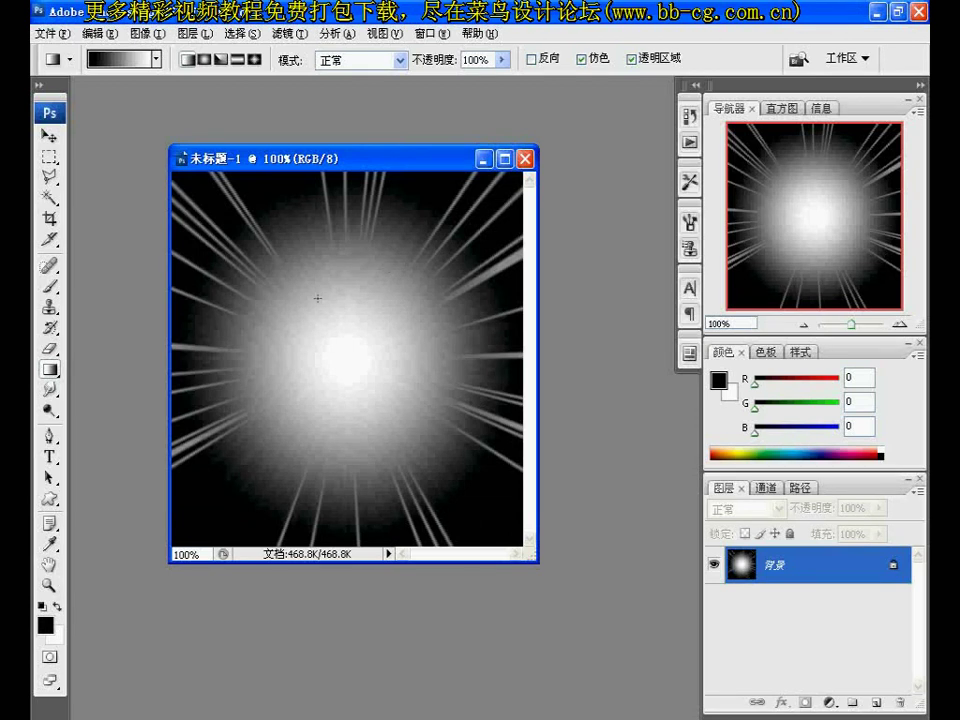
{"action": "left_click", "coordinate": [58, 607]}
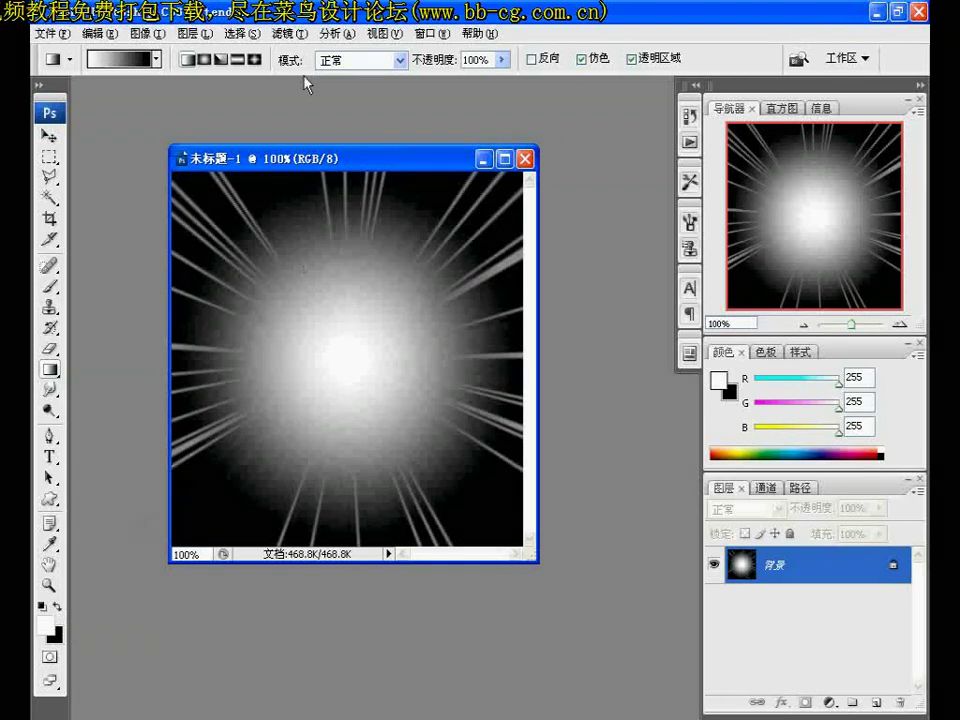
Step: Apply a Zoom-method Radial Blur with a raised amount to the starburst
{"action": "left_click", "coordinate": [293, 33]}
{"action": "mouse_move", "coordinate": [300, 213]}
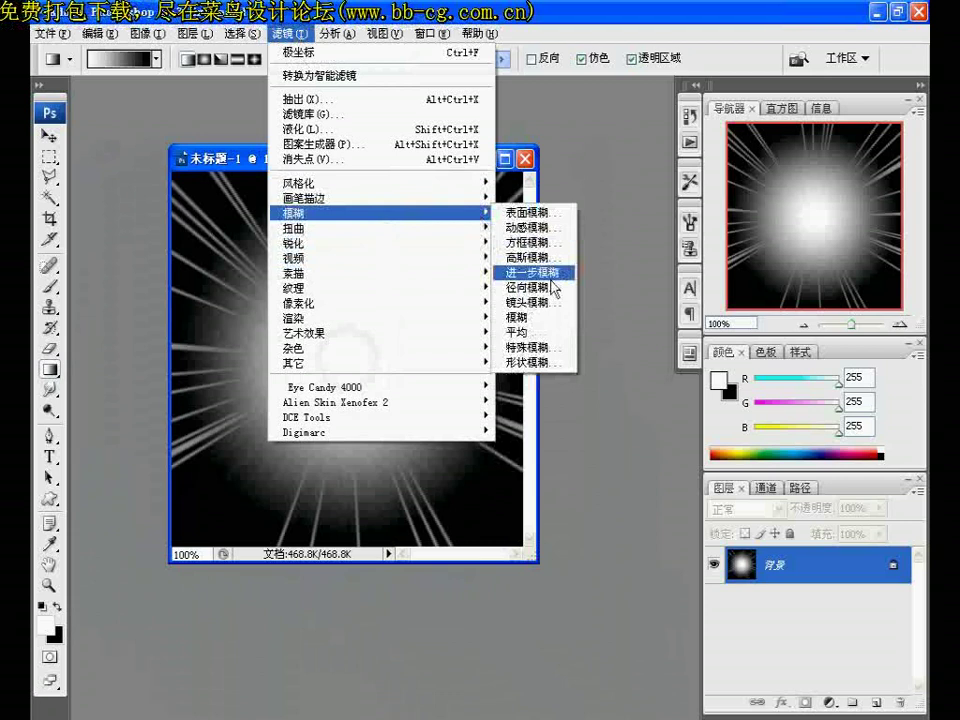
{"action": "left_click", "coordinate": [525, 287]}
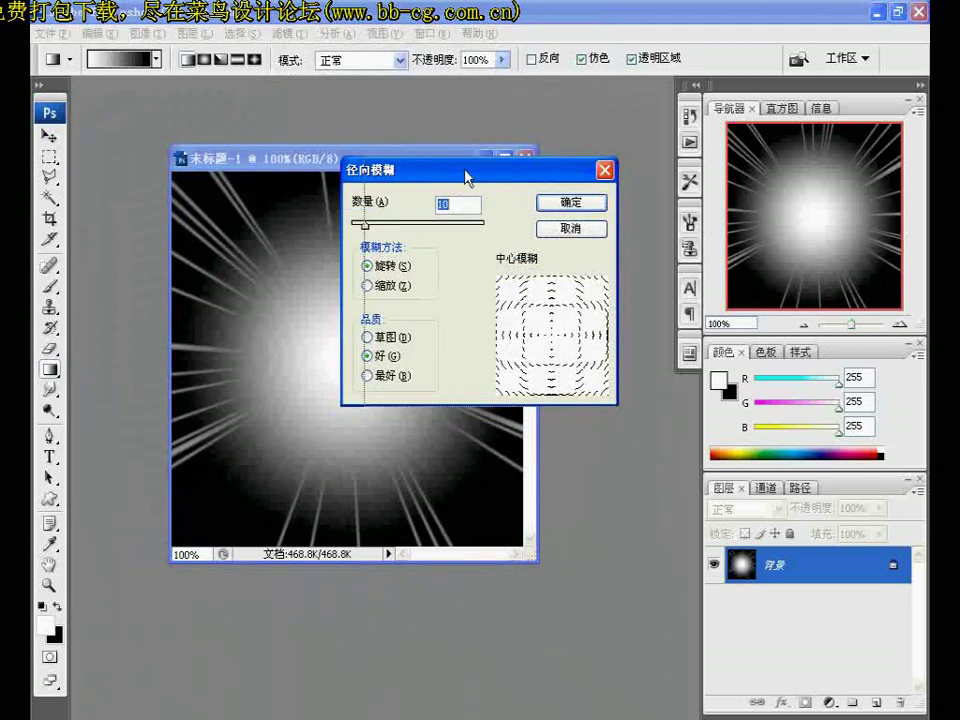
{"action": "left_click_drag", "start_coordinate": [465, 172], "coordinate": [614, 222]}
{"action": "left_click", "coordinate": [517, 335]}
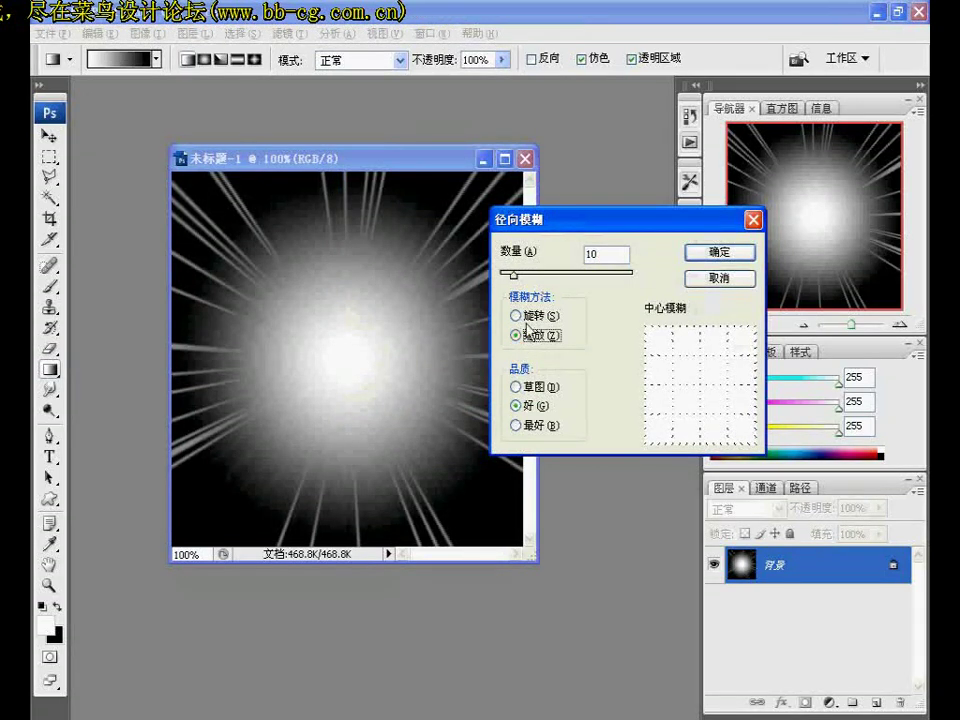
{"action": "left_click_drag", "start_coordinate": [513, 273], "coordinate": [620, 275]}
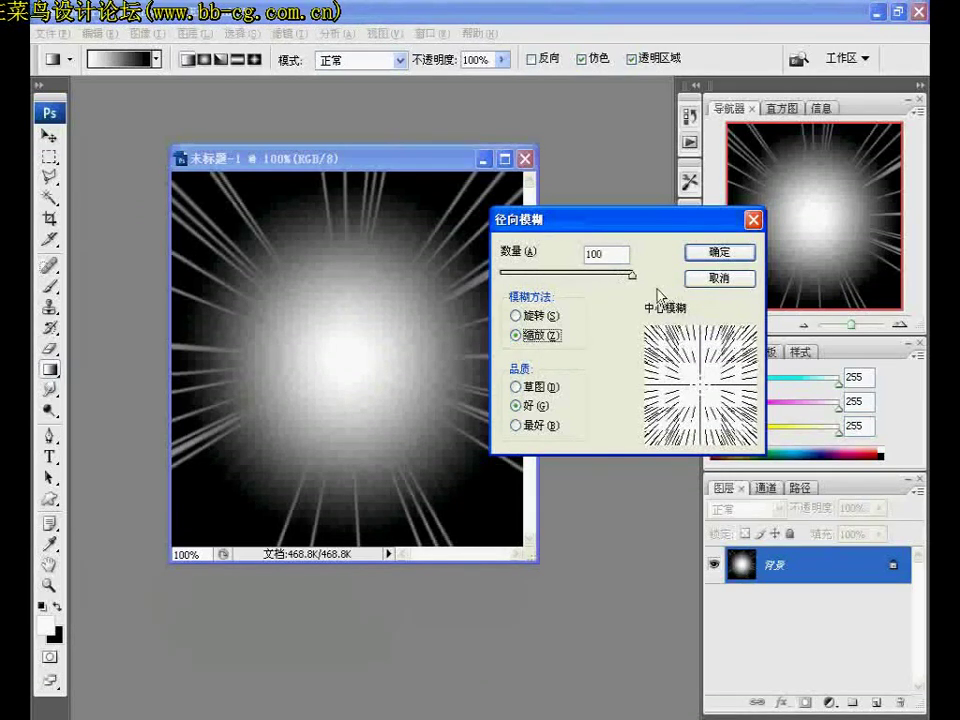
{"action": "left_click", "coordinate": [716, 252]}
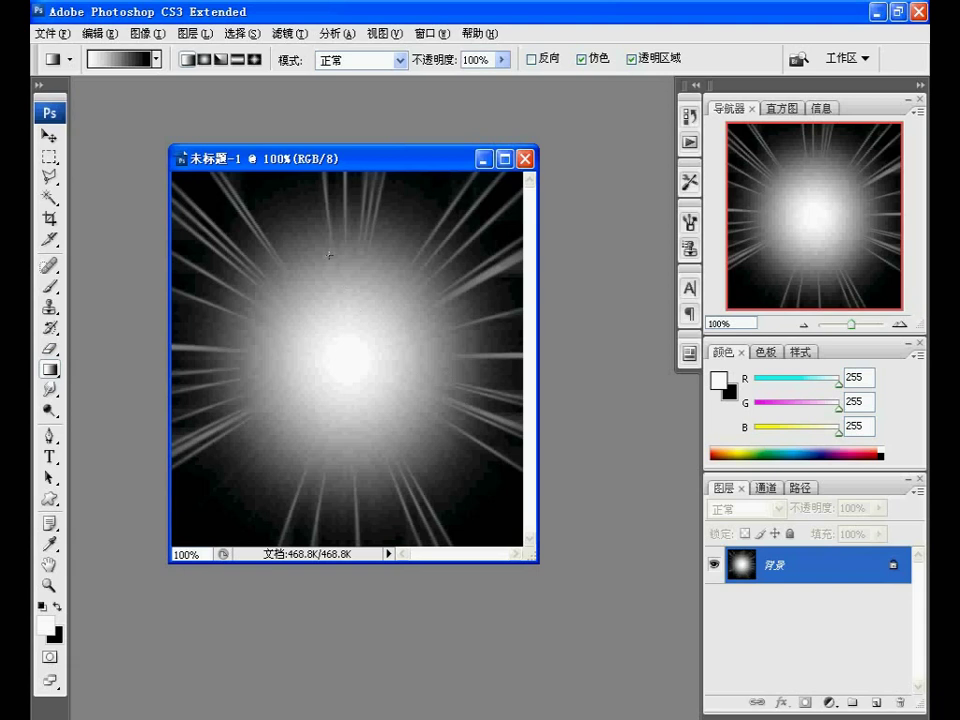
Step: In Hue/Saturation, turn on Colorize and set Hue to 45
{"action": "left_click", "coordinate": [148, 33]}
{"action": "mouse_move", "coordinate": [215, 76]}
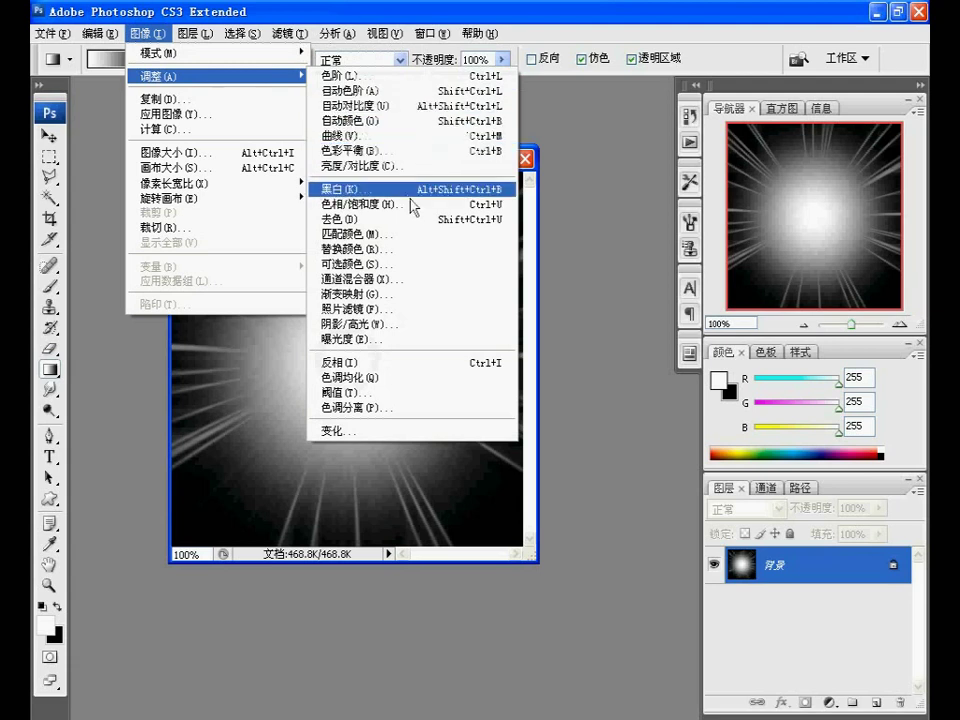
{"action": "left_click", "coordinate": [410, 205]}
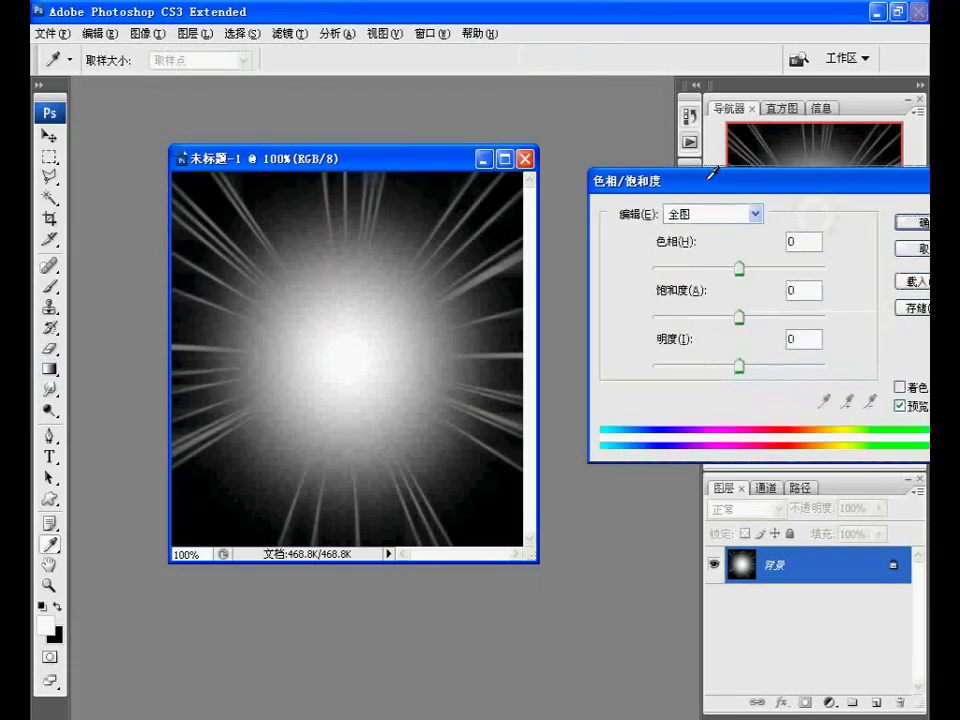
{"action": "left_click_drag", "start_coordinate": [710, 187], "coordinate": [553, 181]}
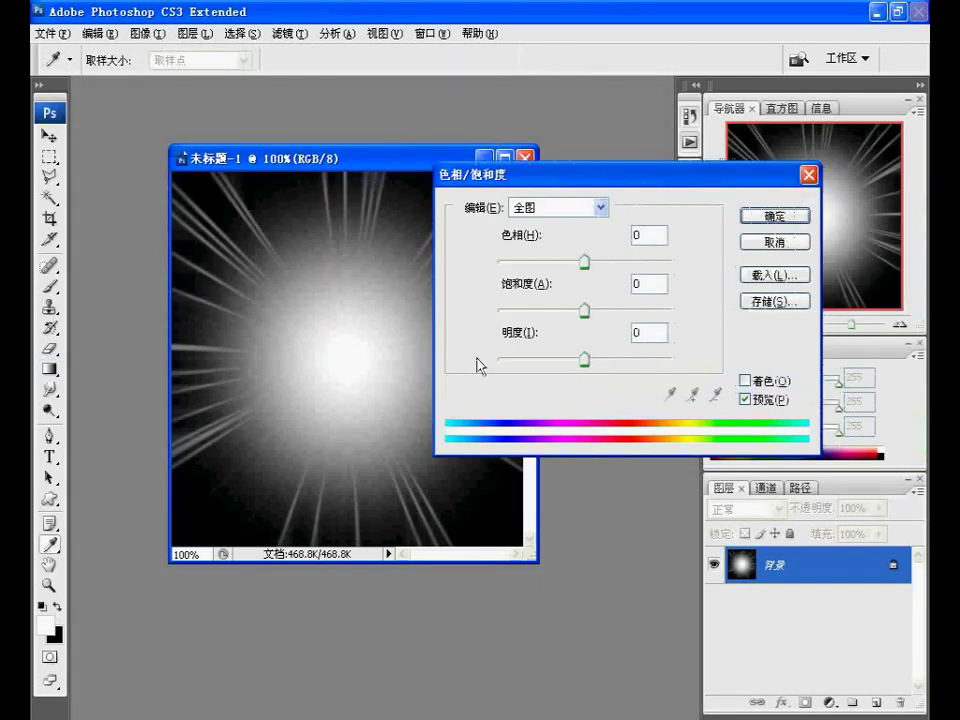
{"action": "left_click", "coordinate": [766, 381]}
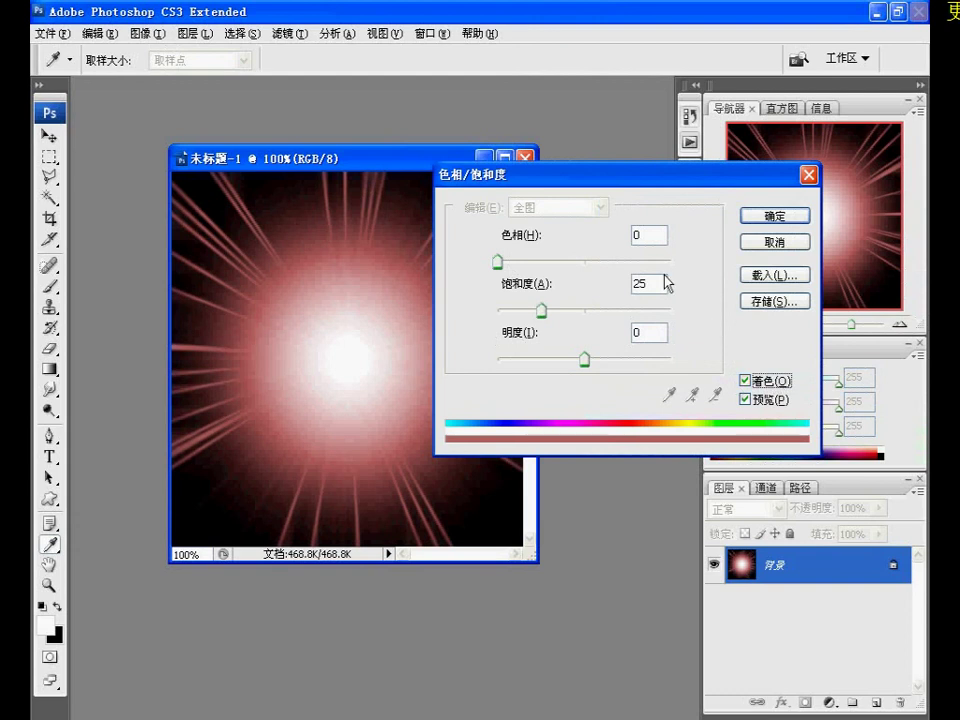
{"action": "double_click", "coordinate": [646, 236]}
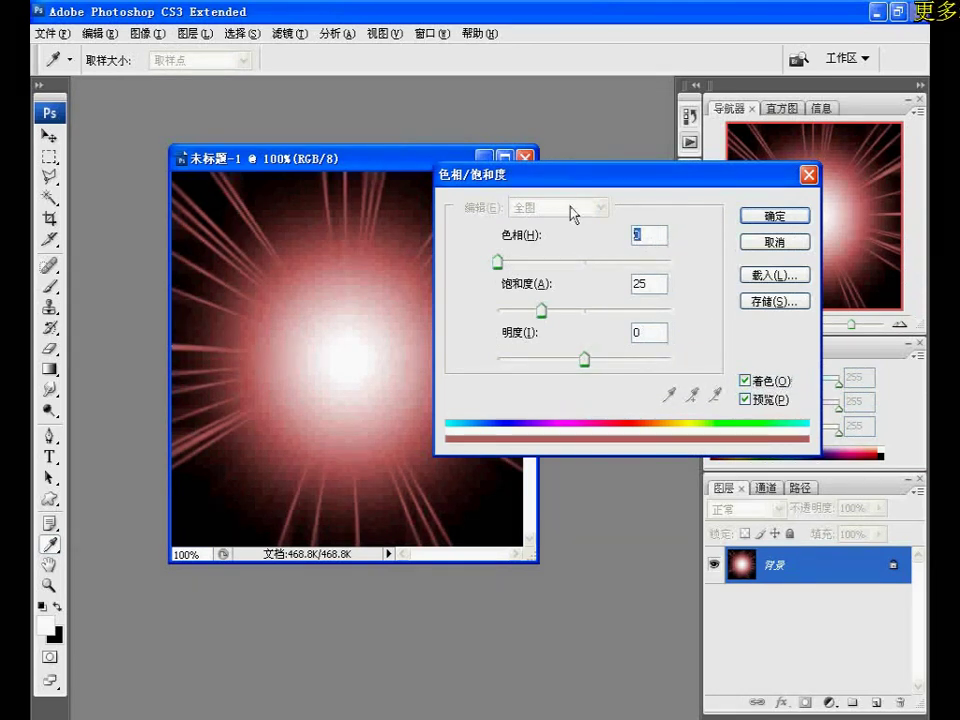
{"action": "type", "text": "4"}
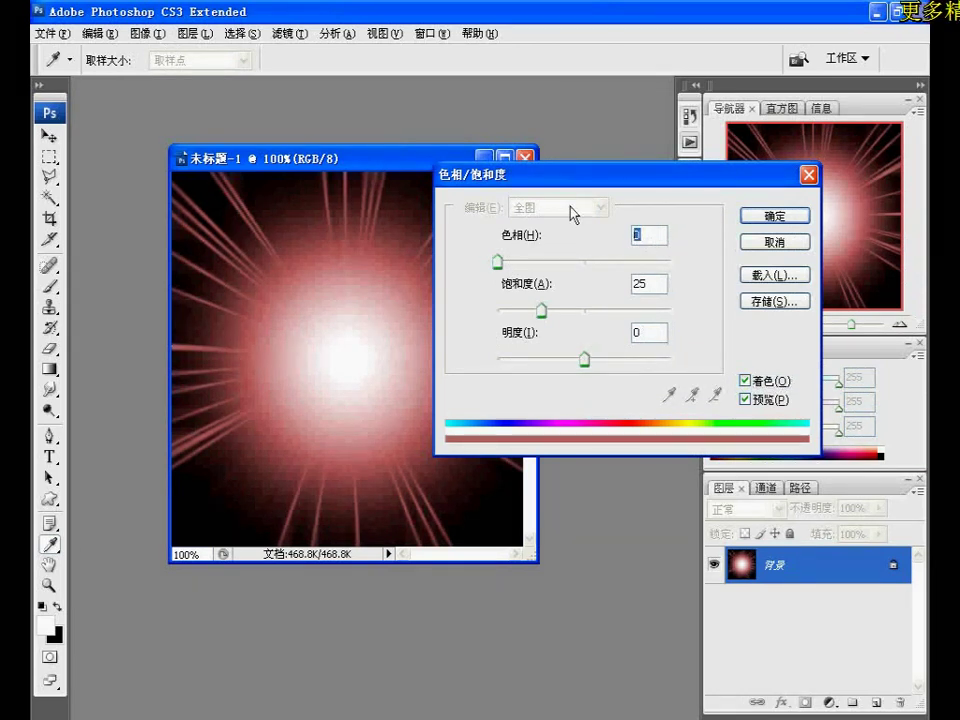
{"action": "type", "text": "5"}
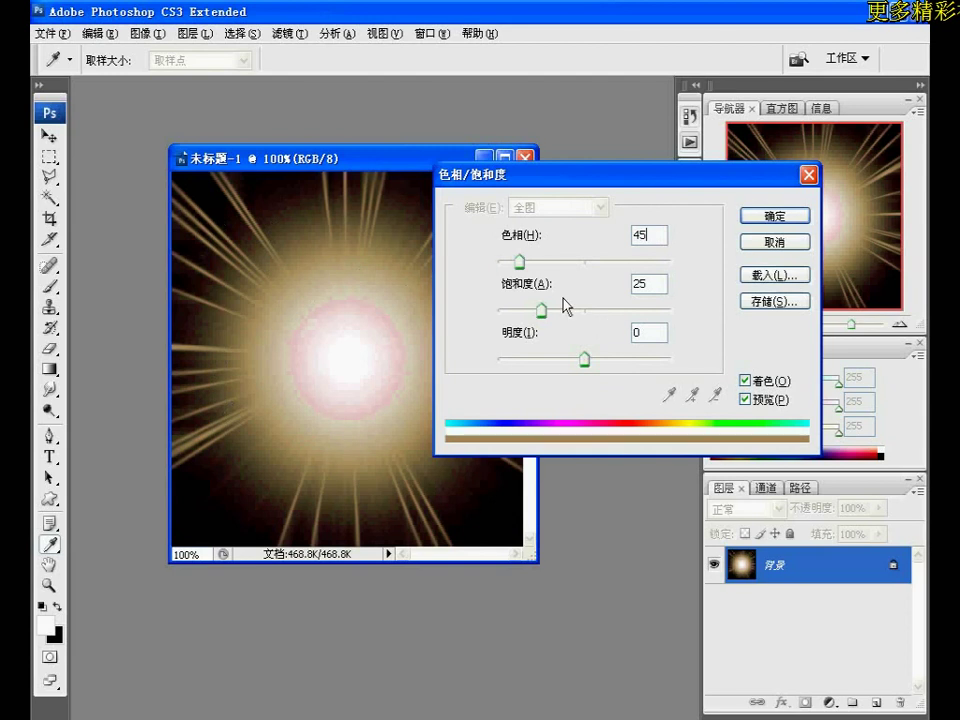
Step: Raise Saturation to 70 and set Lightness to -10
{"action": "mouse_move", "coordinate": [543, 311]}
{"action": "left_mouse_down"}
{"action": "mouse_move", "coordinate": [640, 322]}
{"action": "mouse_move", "coordinate": [615, 317]}
{"action": "left_mouse_up"}
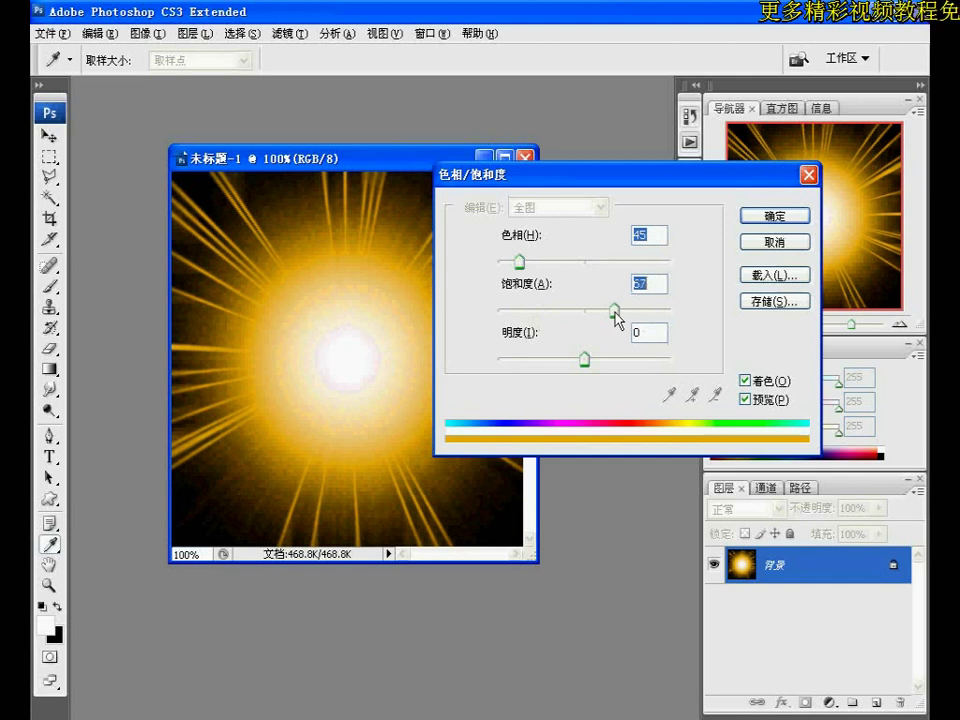
{"action": "left_click_drag", "start_coordinate": [617, 318], "coordinate": [621, 320]}
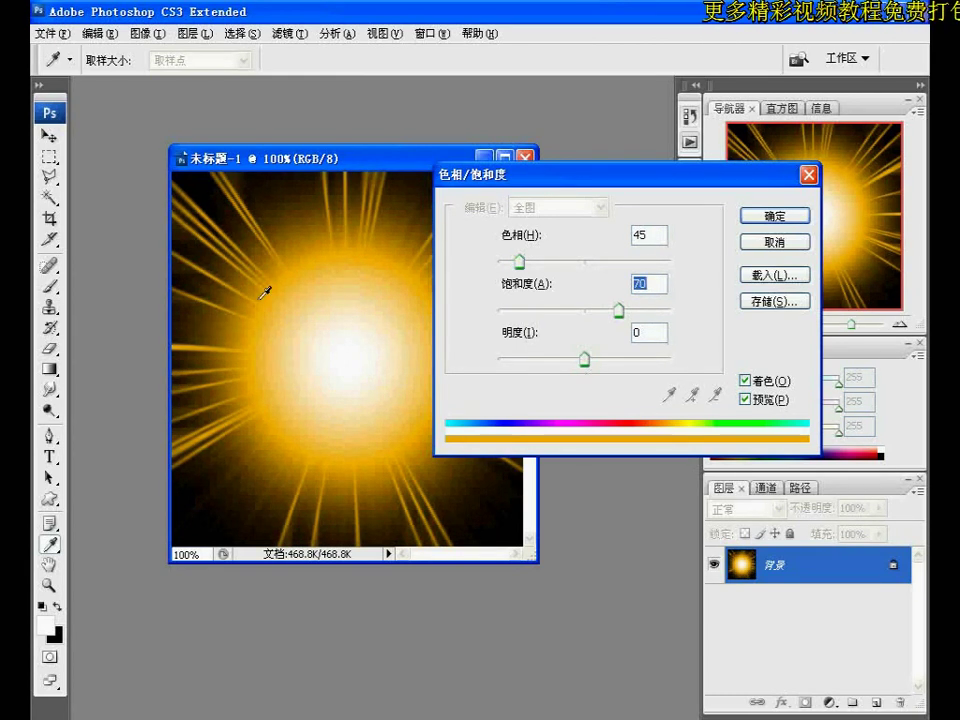
{"action": "mouse_move", "coordinate": [585, 362]}
{"action": "left_mouse_down"}
{"action": "mouse_move", "coordinate": [521, 362]}
{"action": "mouse_move", "coordinate": [592, 361]}
{"action": "mouse_move", "coordinate": [544, 360]}
{"action": "mouse_move", "coordinate": [559, 360]}
{"action": "left_mouse_up"}
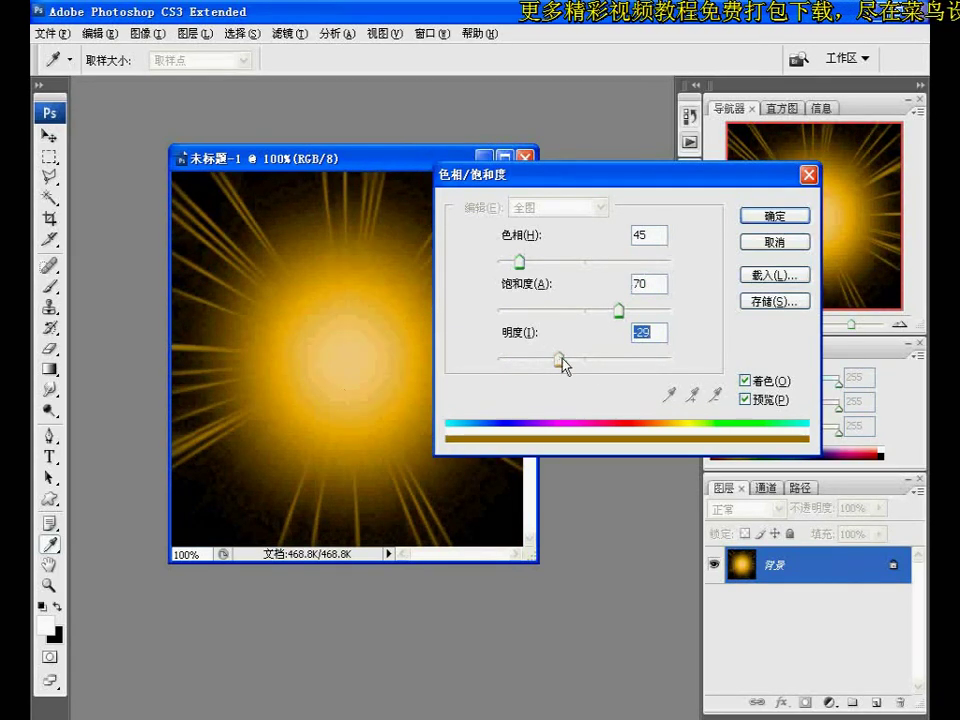
{"action": "mouse_move", "coordinate": [564, 366]}
{"action": "left_mouse_down"}
{"action": "mouse_move", "coordinate": [538, 364]}
{"action": "mouse_move", "coordinate": [591, 360]}
{"action": "mouse_move", "coordinate": [549, 357]}
{"action": "left_mouse_up"}
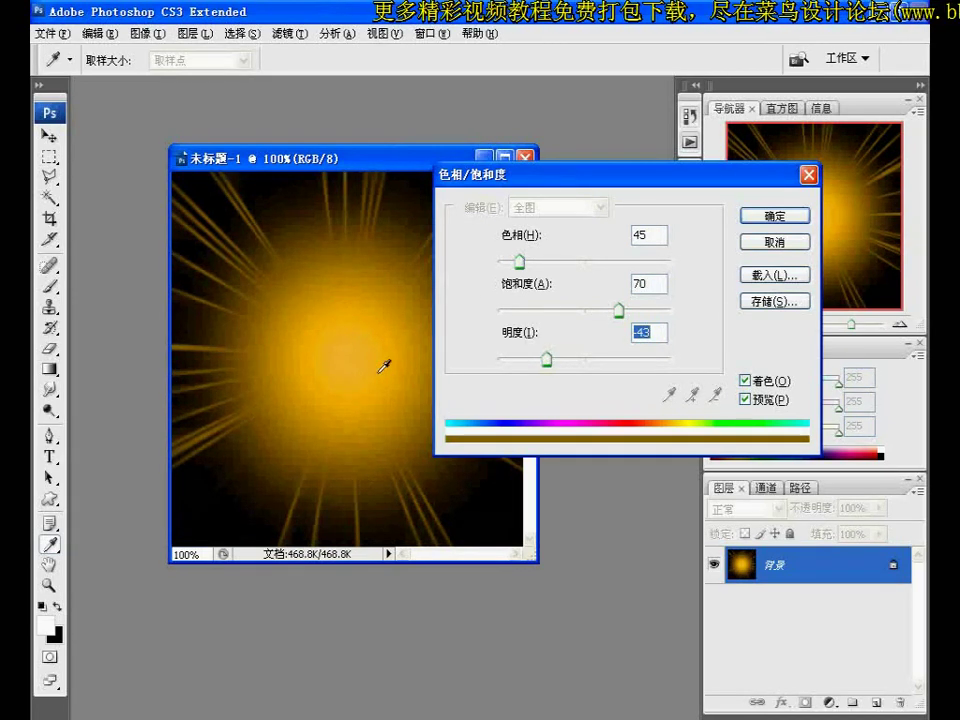
{"action": "mouse_move", "coordinate": [548, 364]}
{"action": "left_mouse_down"}
{"action": "mouse_move", "coordinate": [595, 362]}
{"action": "mouse_move", "coordinate": [565, 363]}
{"action": "left_mouse_up"}
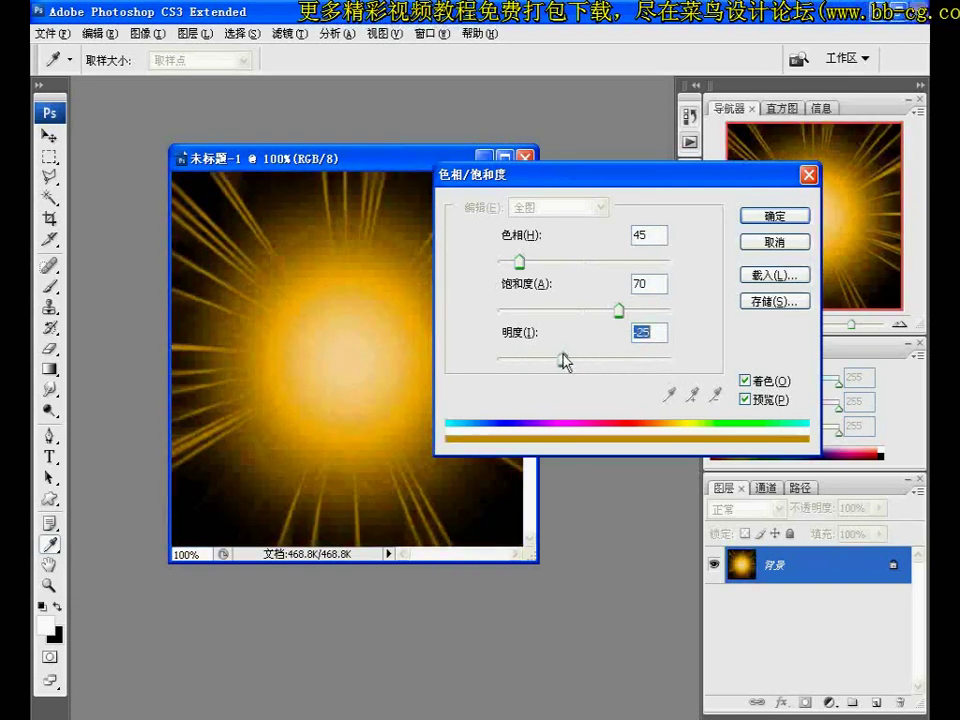
{"action": "left_click_drag", "start_coordinate": [565, 363], "coordinate": [567, 362]}
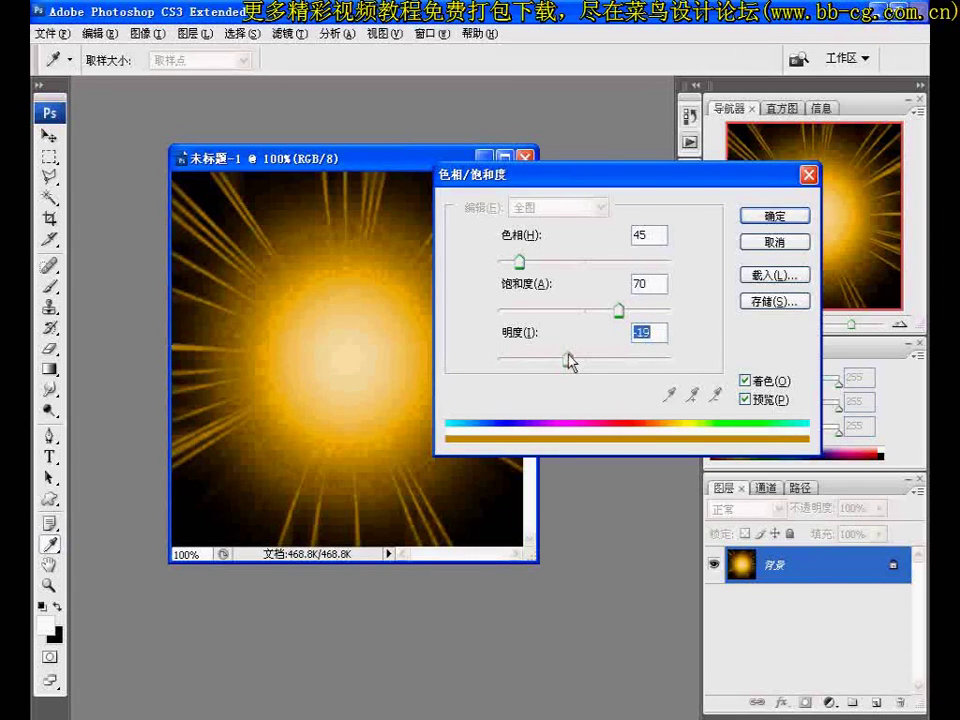
{"action": "type", "text": "-"}
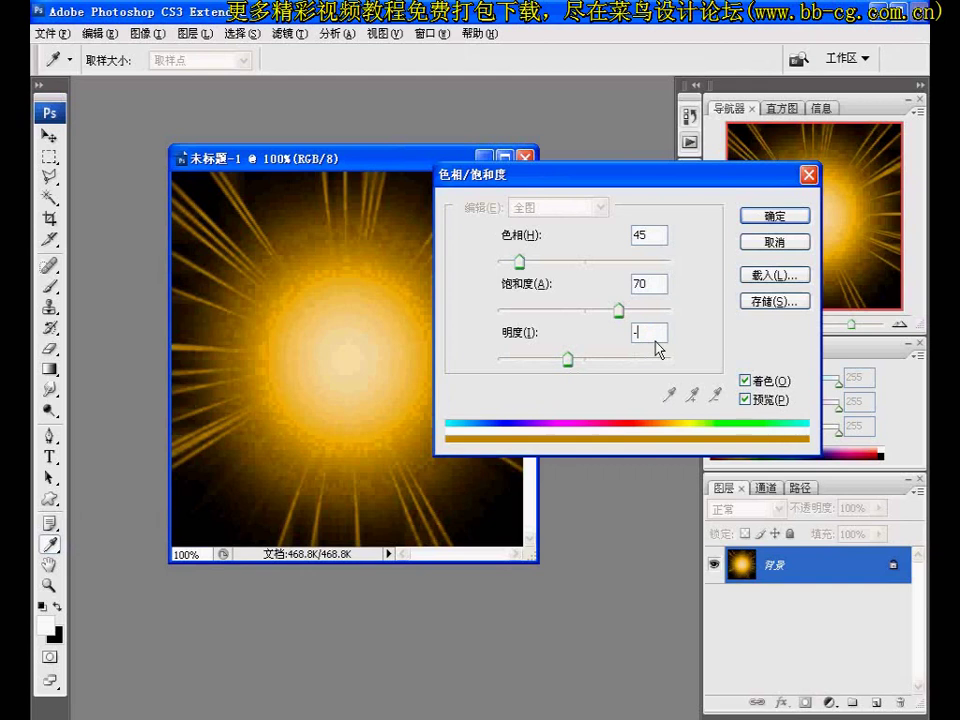
{"action": "type", "text": "10"}
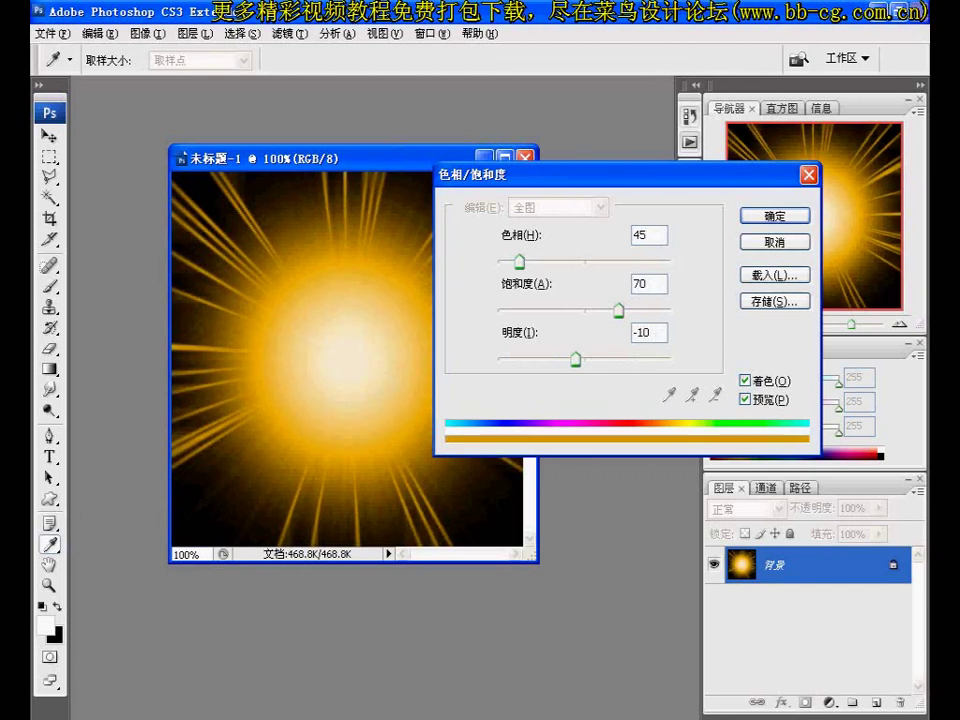
Step: Apply the golden colorize and add a new empty layer above the Background
{"action": "left_click", "coordinate": [760, 215]}
{"action": "key", "text": "g"}
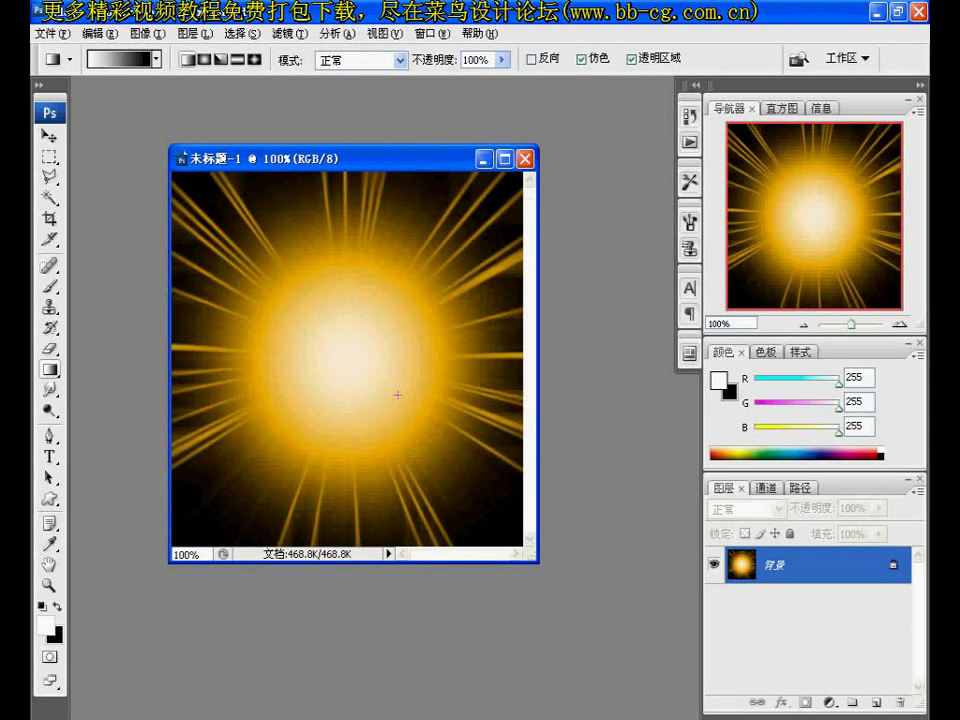
{"action": "left_click", "coordinate": [876, 703]}
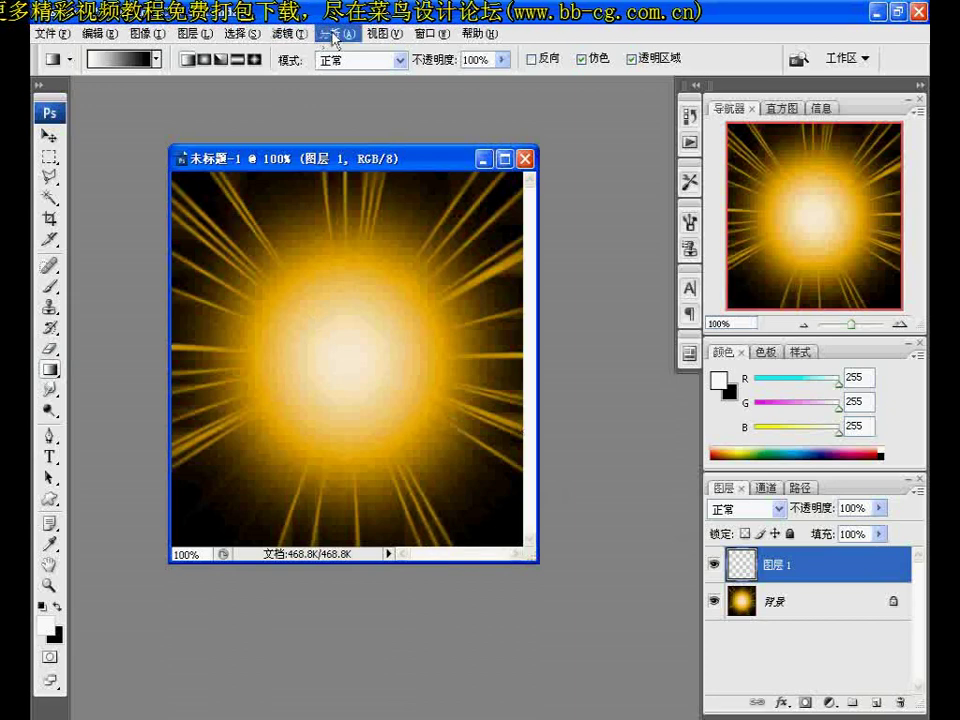
Step: Render grey Clouds on Layer 1, regenerating the pattern five times with Ctrl+F
{"action": "left_click", "coordinate": [283, 33]}
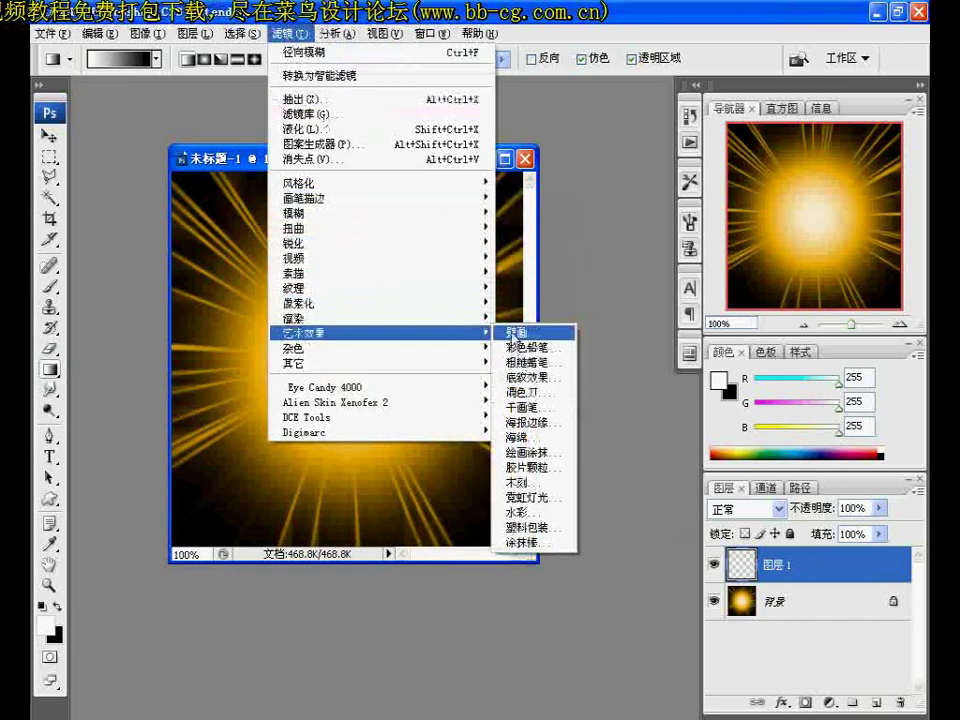
{"action": "mouse_move", "coordinate": [300, 317]}
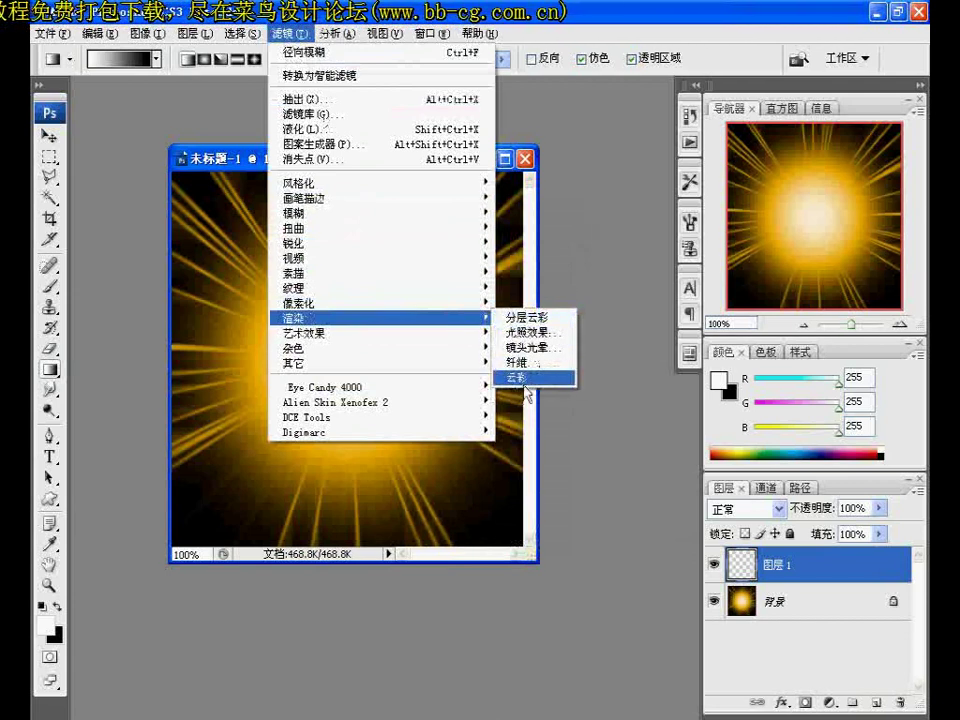
{"action": "left_click", "coordinate": [525, 378]}
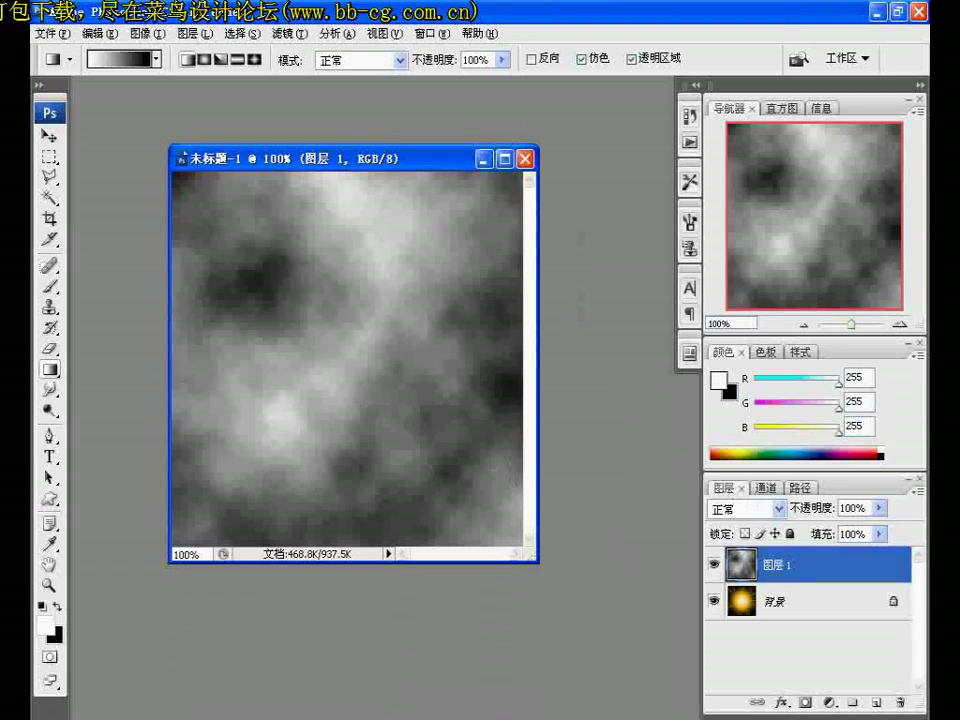
{"action": "key", "text": "ctrl+f"}
{"action": "key", "text": "ctrl+f"}
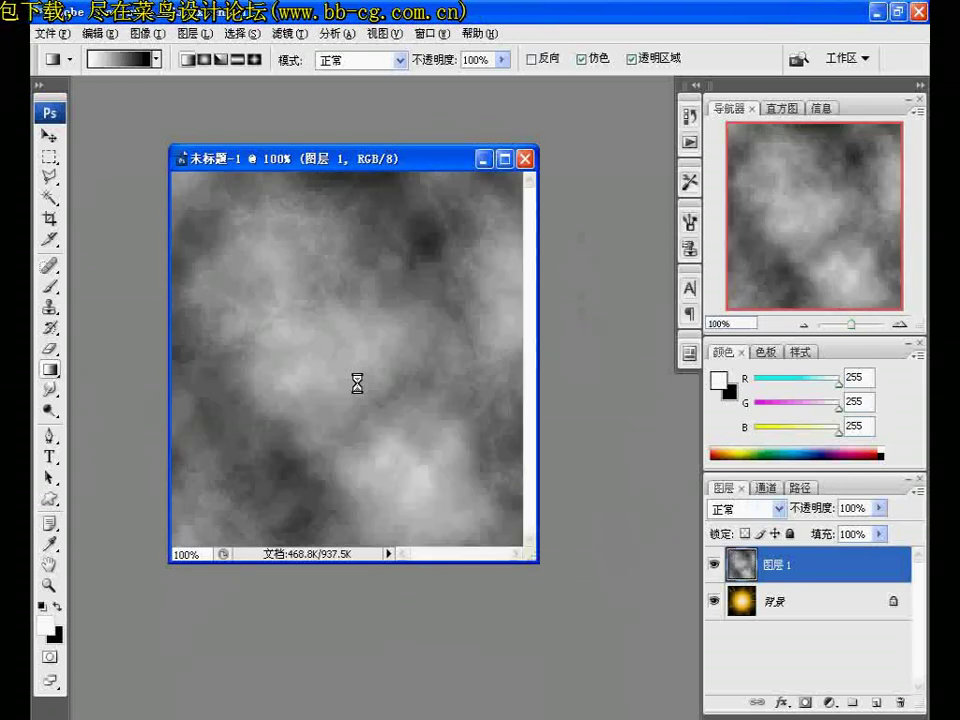
{"action": "key", "text": "ctrl+f"}
{"action": "key", "text": "ctrl+f"}
{"action": "key", "text": "ctrl+f"}
{"action": "key", "text": "ctrl+f"}
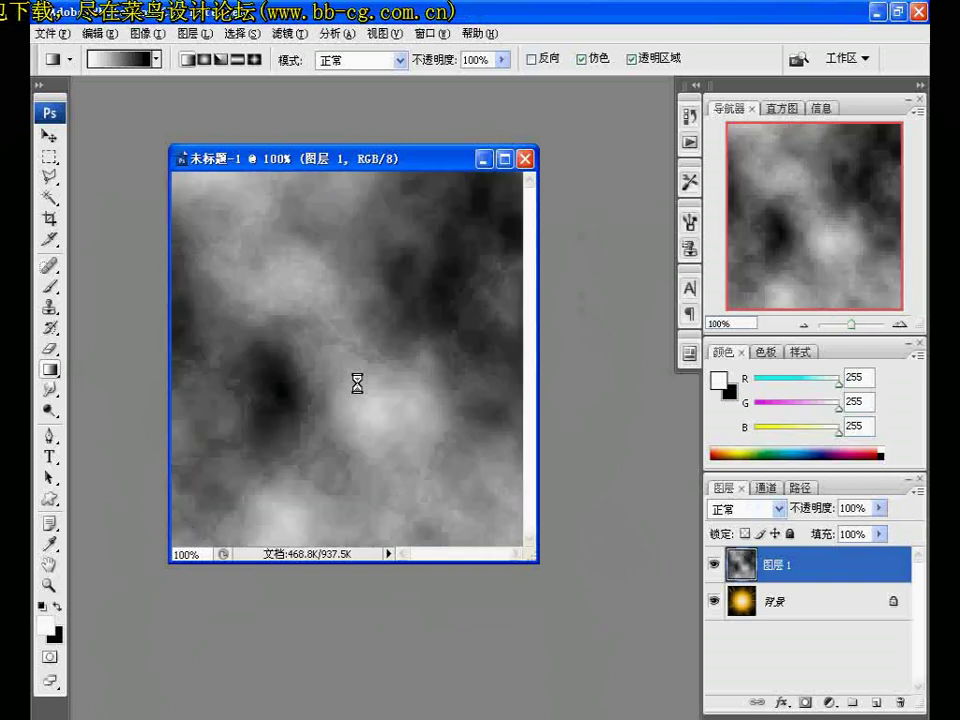
{"action": "key", "text": "ctrl+f"}
{"action": "key", "text": "ctrl+f"}
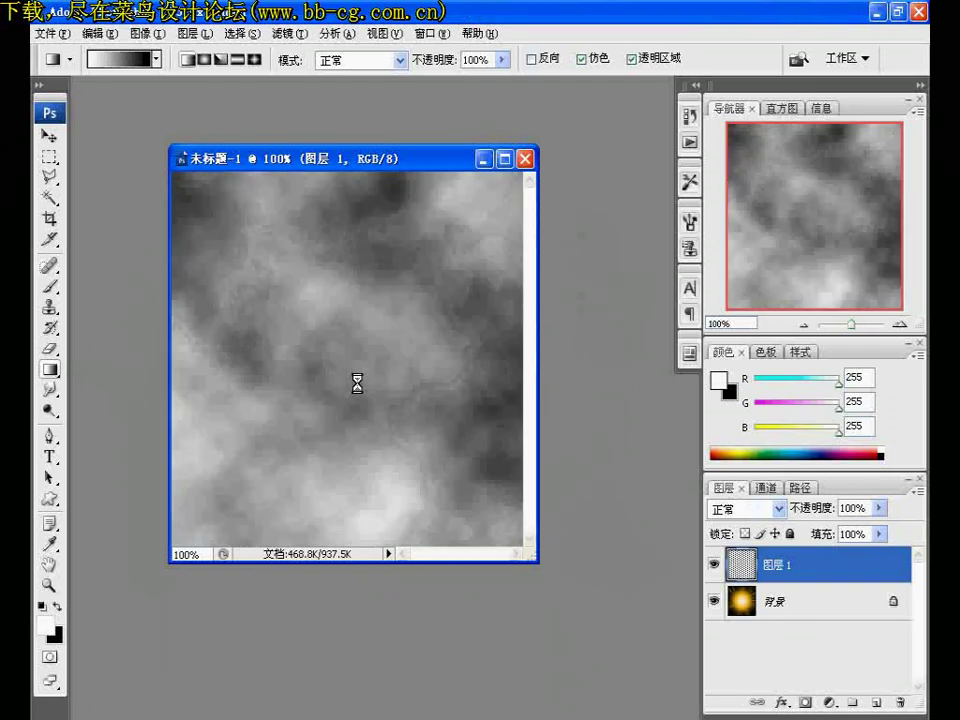
{"action": "key", "text": "ctrl+f"}
{"action": "key", "text": "ctrl+f"}
{"action": "key", "text": "ctrl+f"}
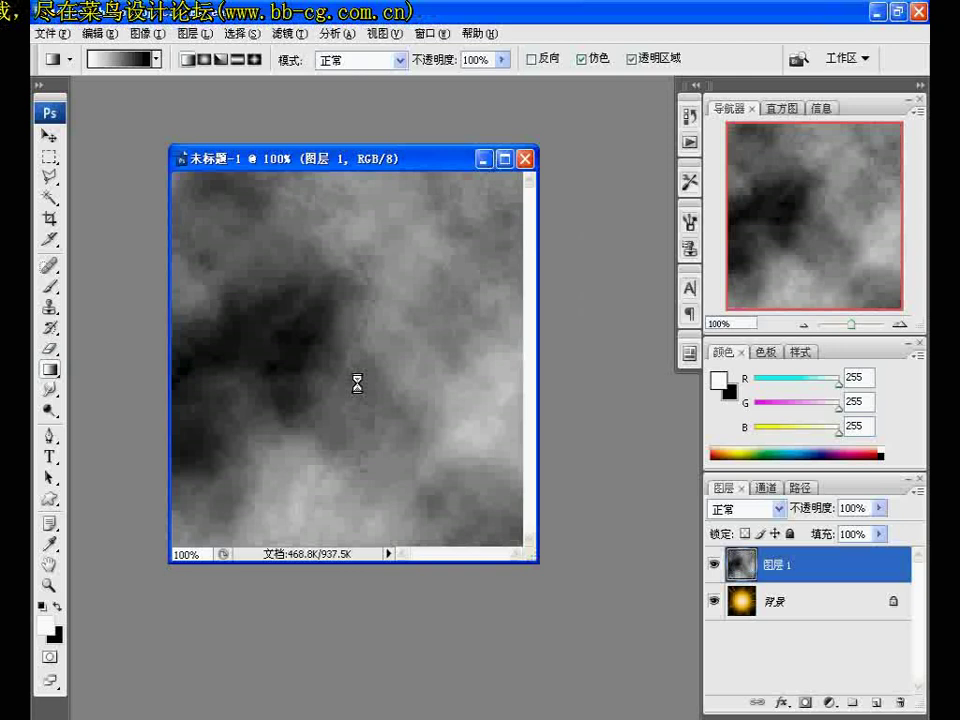
{"action": "key", "text": "ctrl+f"}
{"action": "key", "text": "ctrl+f"}
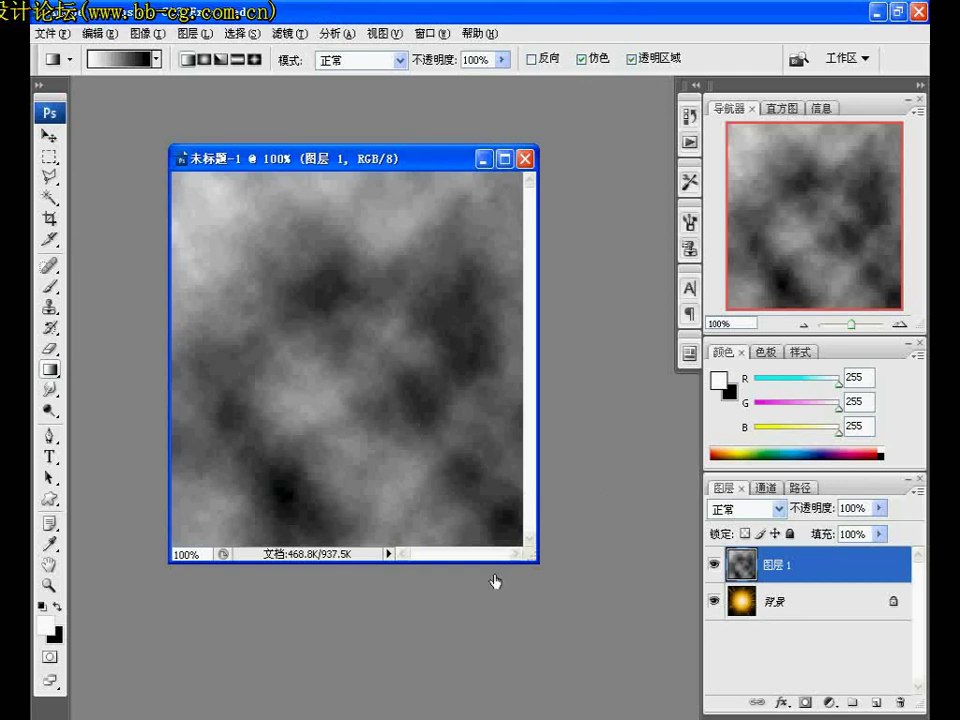
Step: Set Layer 1's blend mode to Color Dodge (颜色减淡), then select the Background layer
{"action": "left_click", "coordinate": [760, 509]}
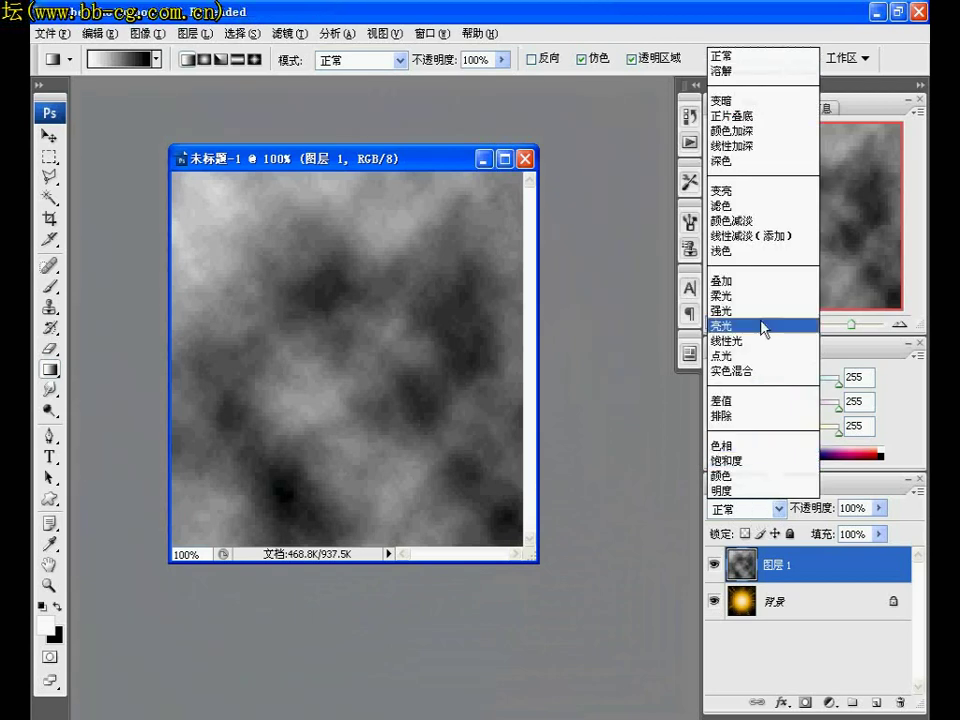
{"action": "left_click", "coordinate": [810, 222]}
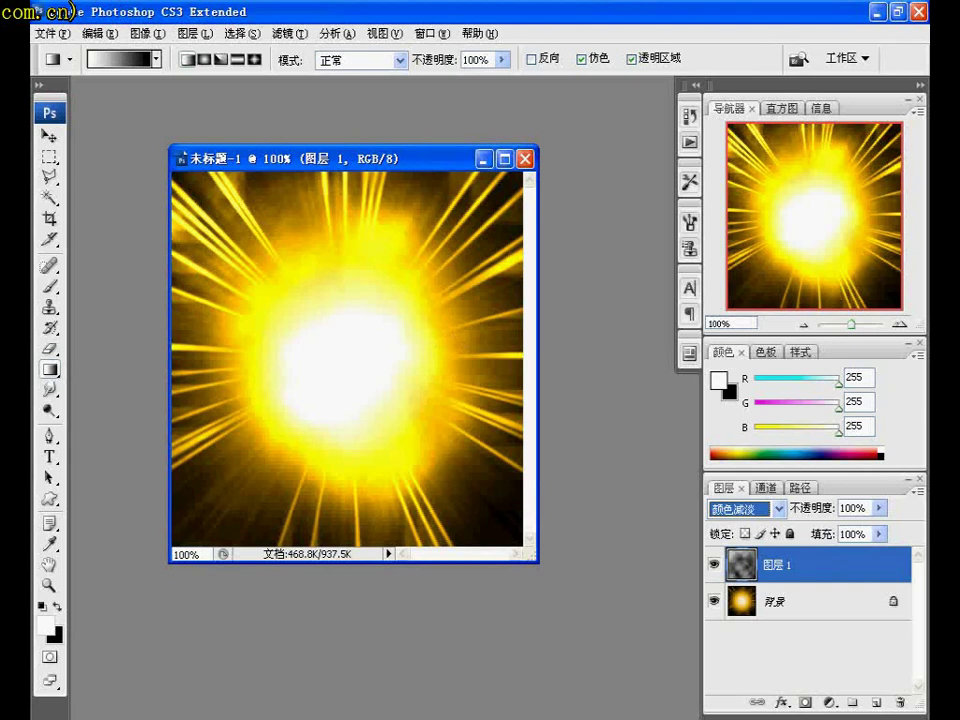
{"action": "left_click", "coordinate": [805, 600]}
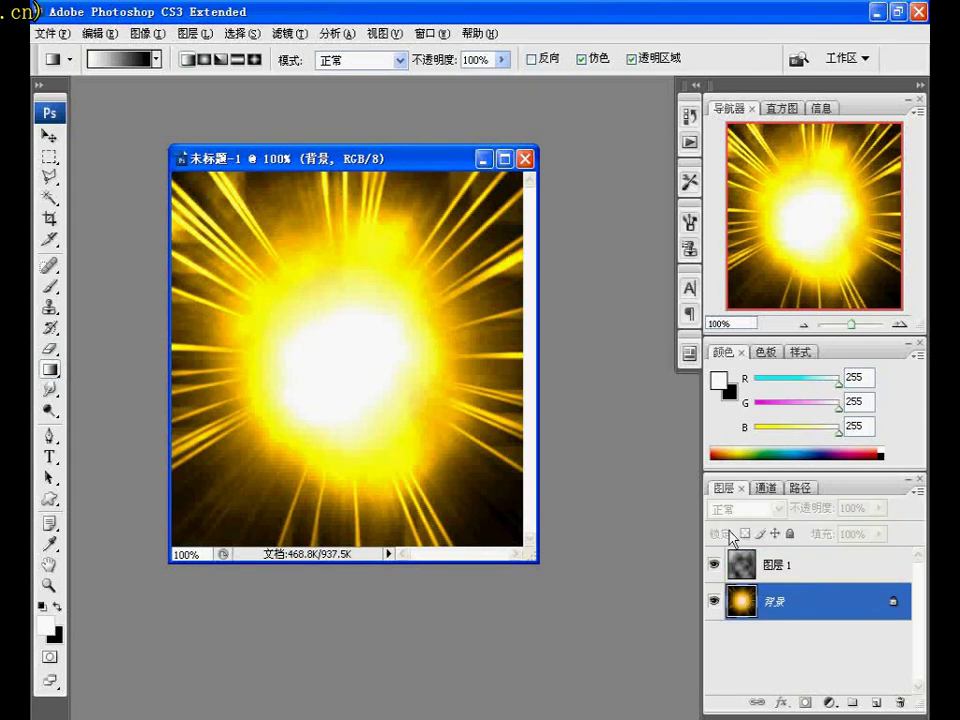
{"action": "left_click", "coordinate": [745, 562]}
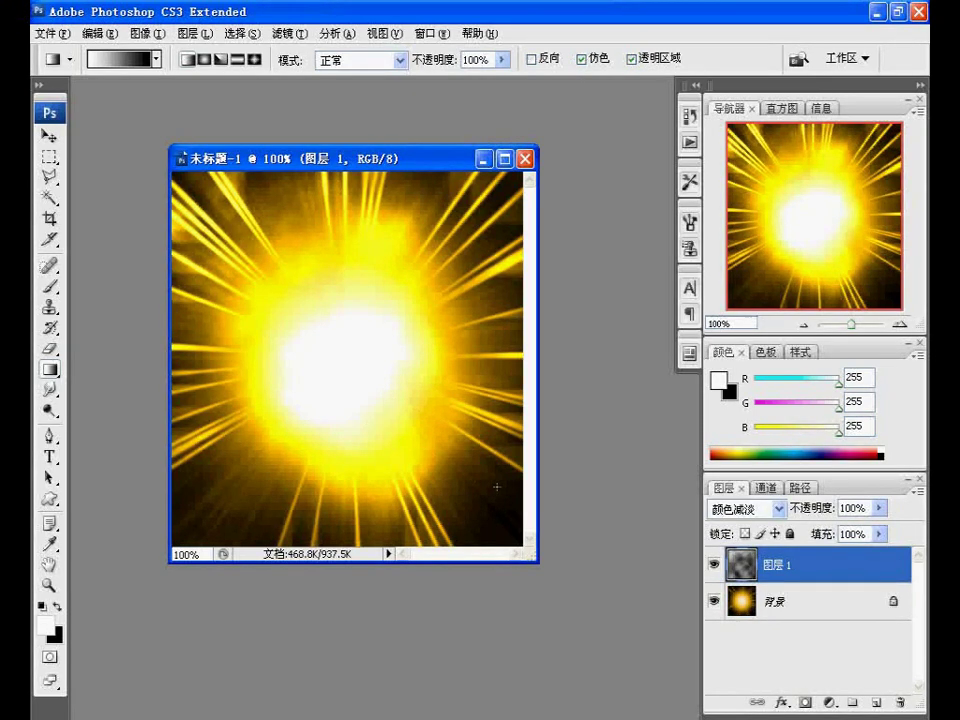
{"action": "left_click", "coordinate": [745, 610]}
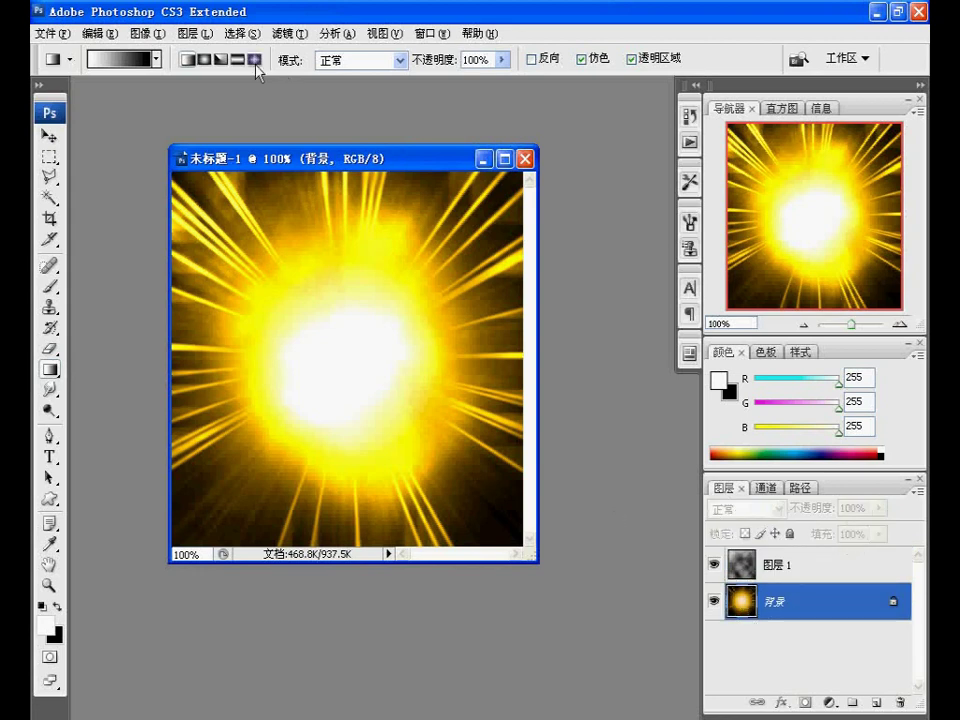
Step: Colorize the Background with Hue 45, Saturation 54 and Lightness -33
{"action": "left_click", "coordinate": [157, 32]}
{"action": "mouse_move", "coordinate": [170, 76]}
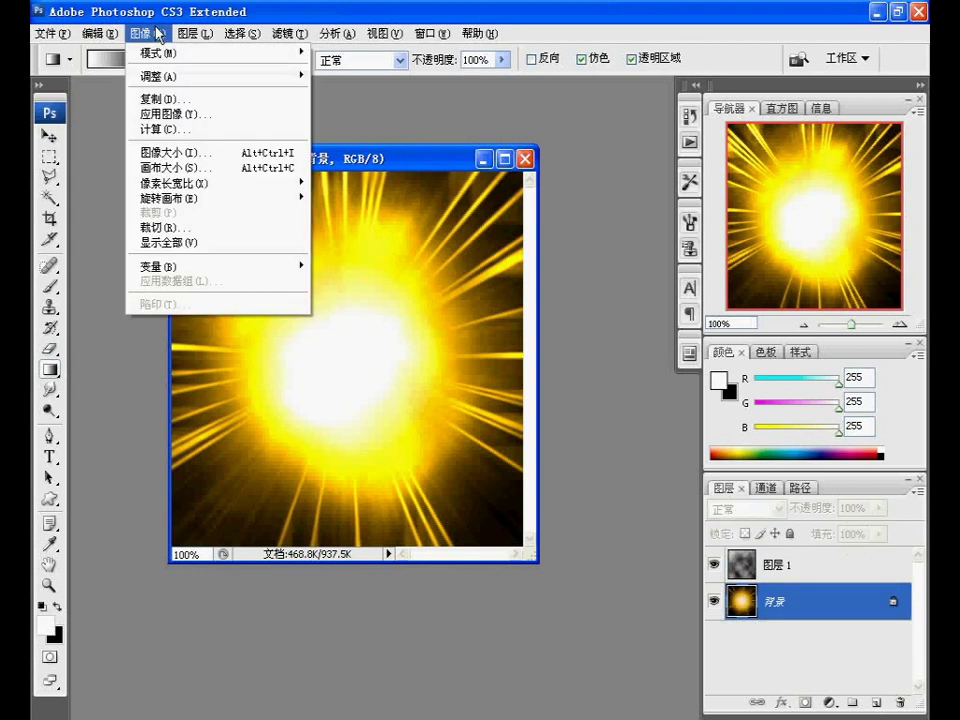
{"action": "left_click", "coordinate": [375, 204]}
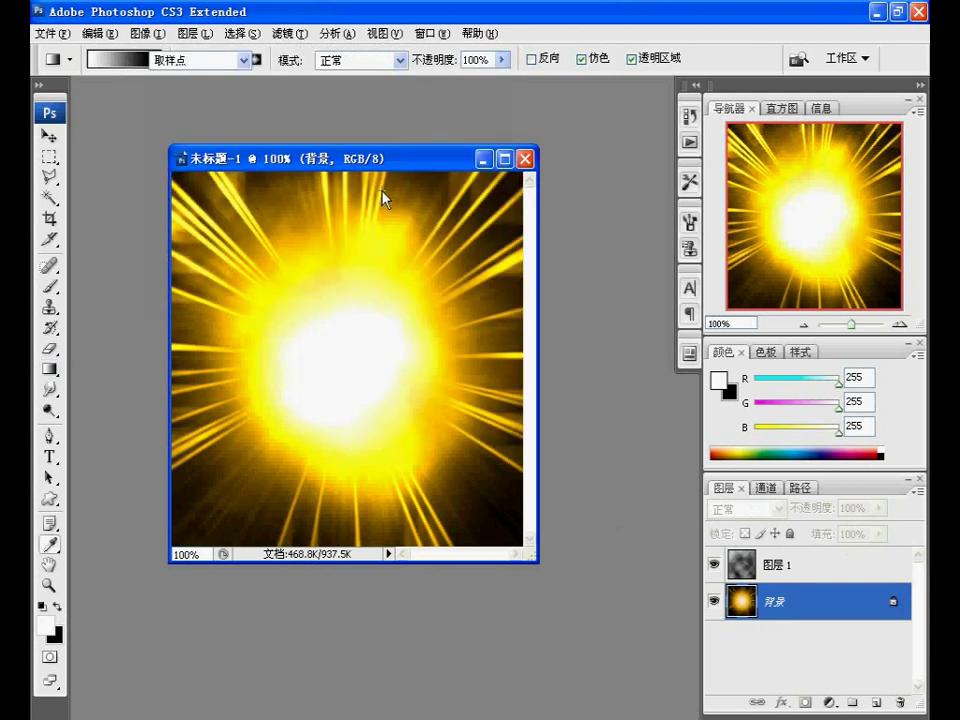
{"action": "left_click", "coordinate": [744, 381]}
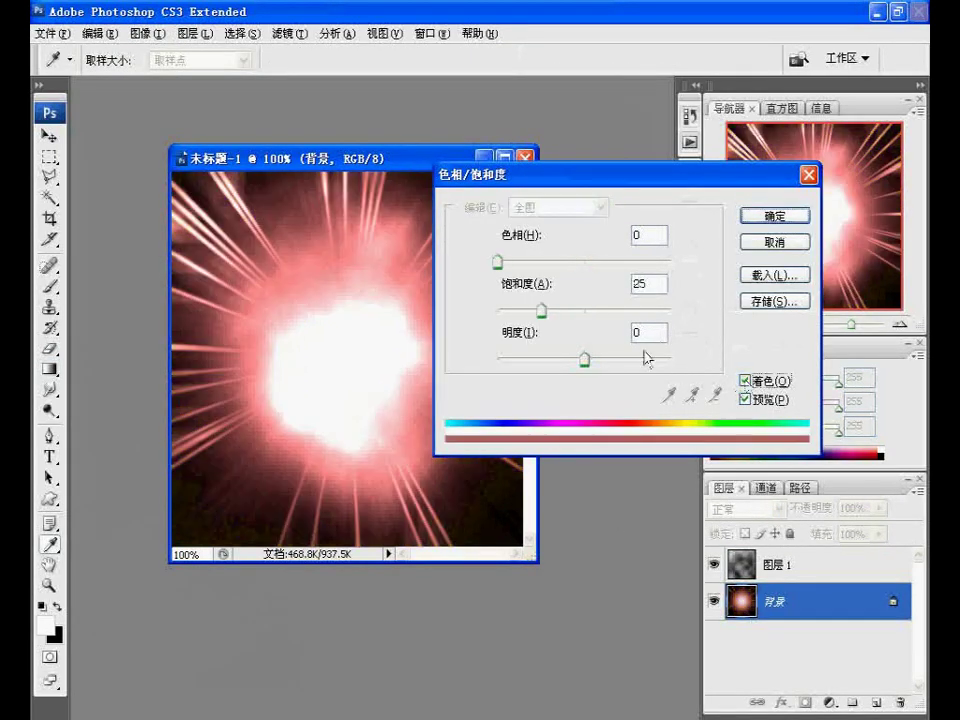
{"action": "double_click", "coordinate": [654, 232]}
{"action": "type", "text": "5"}
{"action": "key", "text": "Tab"}
{"action": "type", "text": "70"}
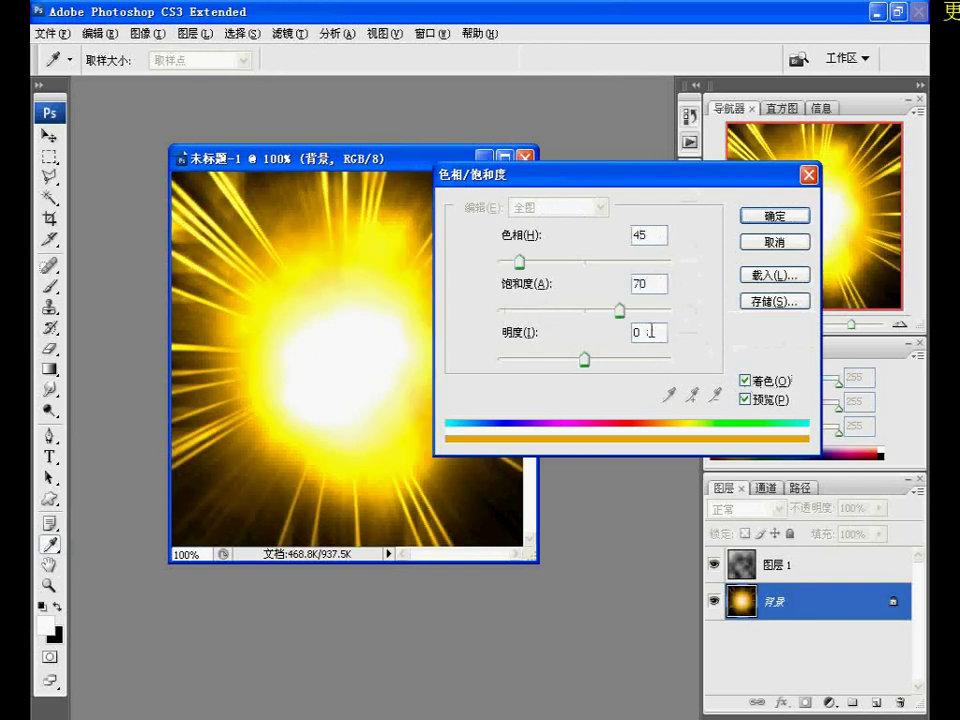
{"action": "left_click_drag", "start_coordinate": [584, 357], "coordinate": [575, 357]}
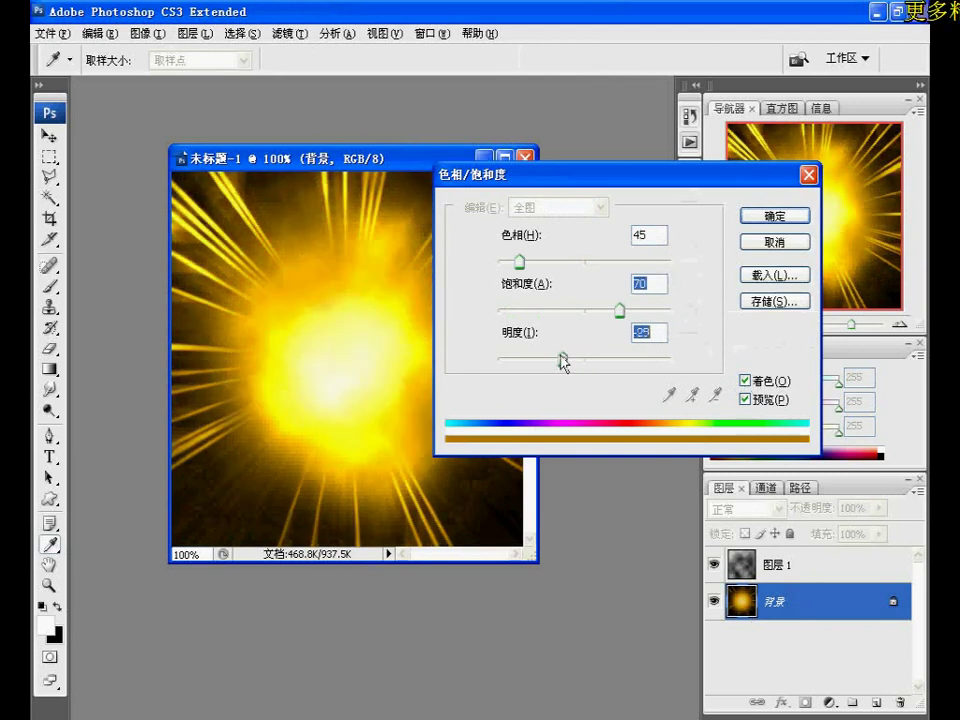
{"action": "left_click_drag", "start_coordinate": [562, 364], "coordinate": [556, 362]}
{"action": "left_click_drag", "start_coordinate": [621, 313], "coordinate": [609, 314]}
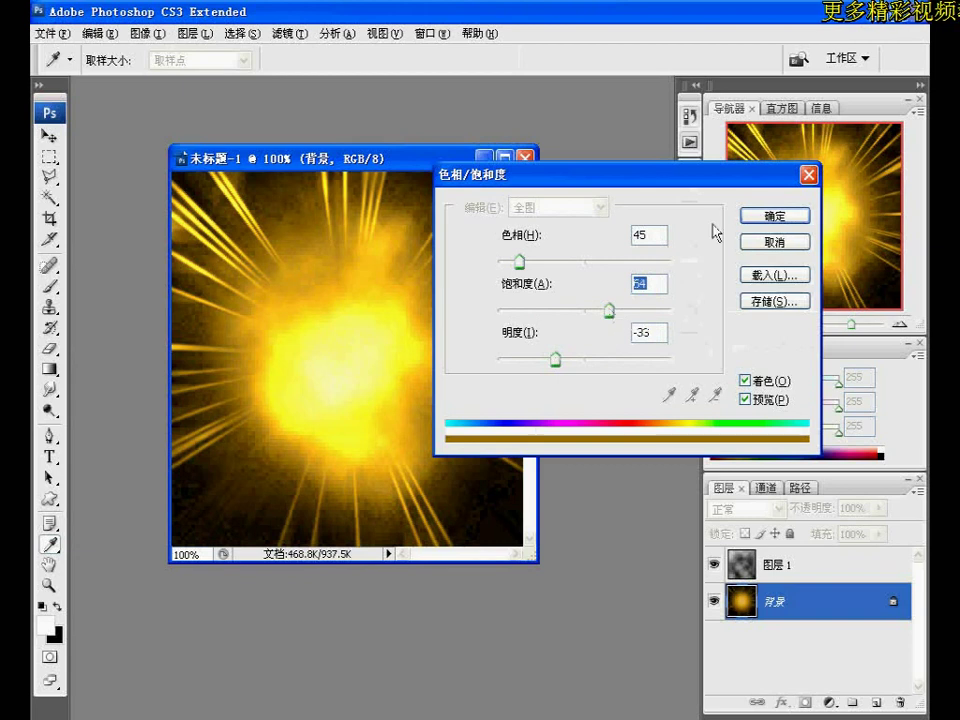
{"action": "left_click", "coordinate": [755, 216]}
{"action": "key", "text": "g"}
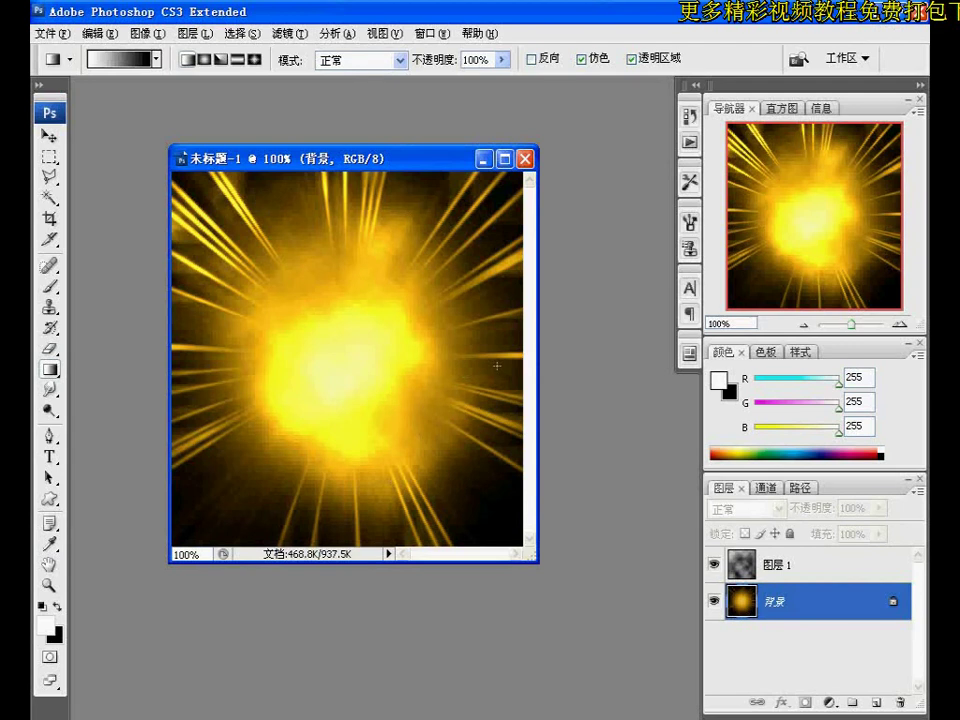
Step: Apply Difference Clouds to the cloud layer 图层 1
{"action": "left_click", "coordinate": [792, 566]}
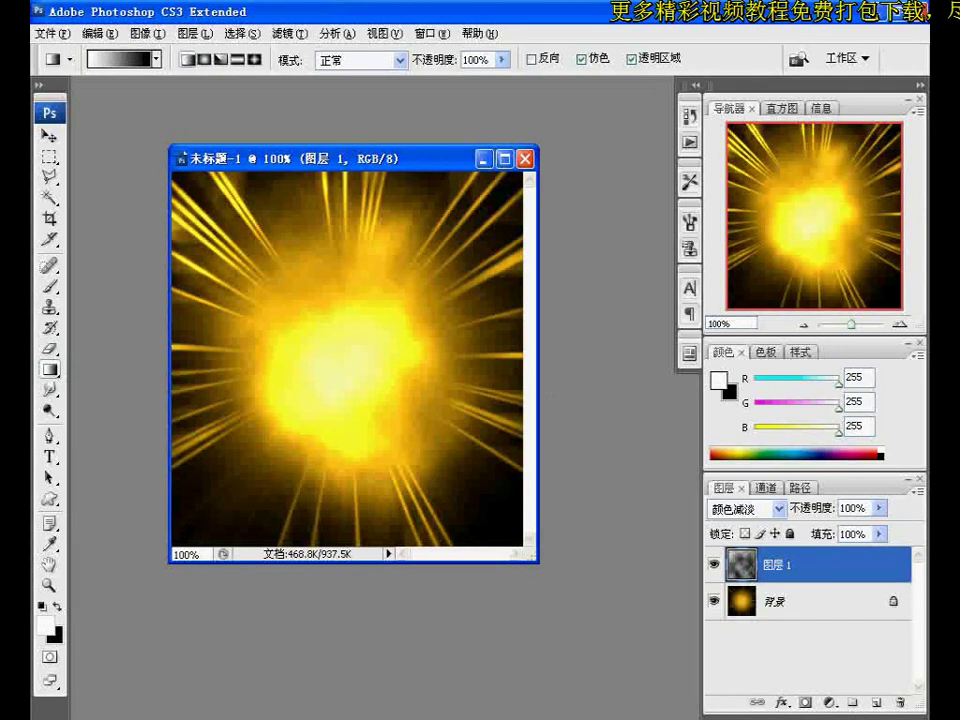
{"action": "left_click", "coordinate": [288, 33]}
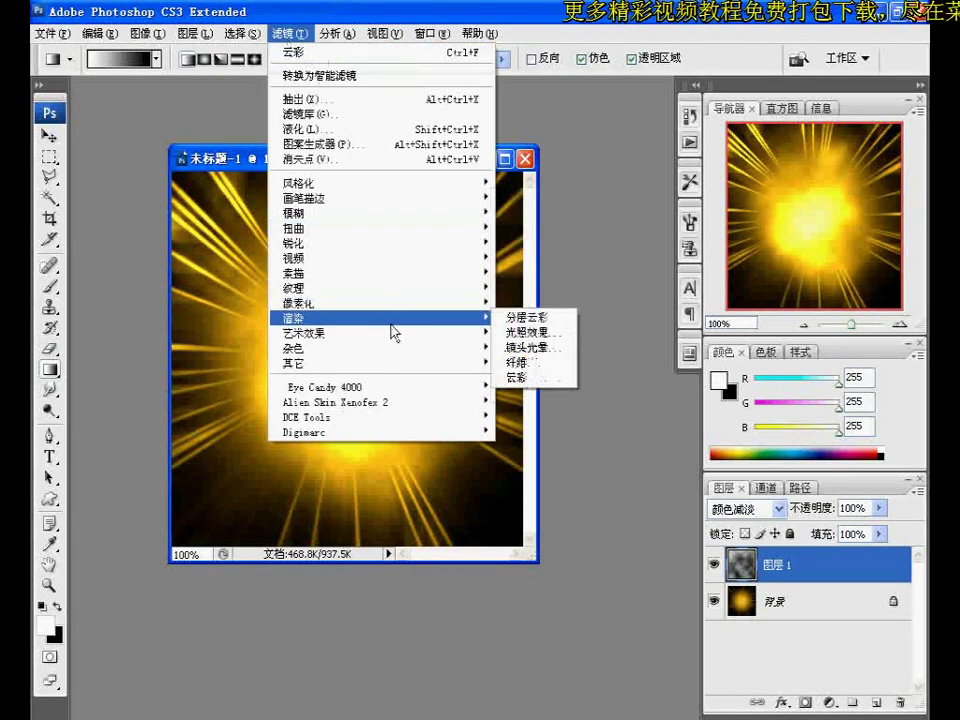
{"action": "mouse_move", "coordinate": [380, 317]}
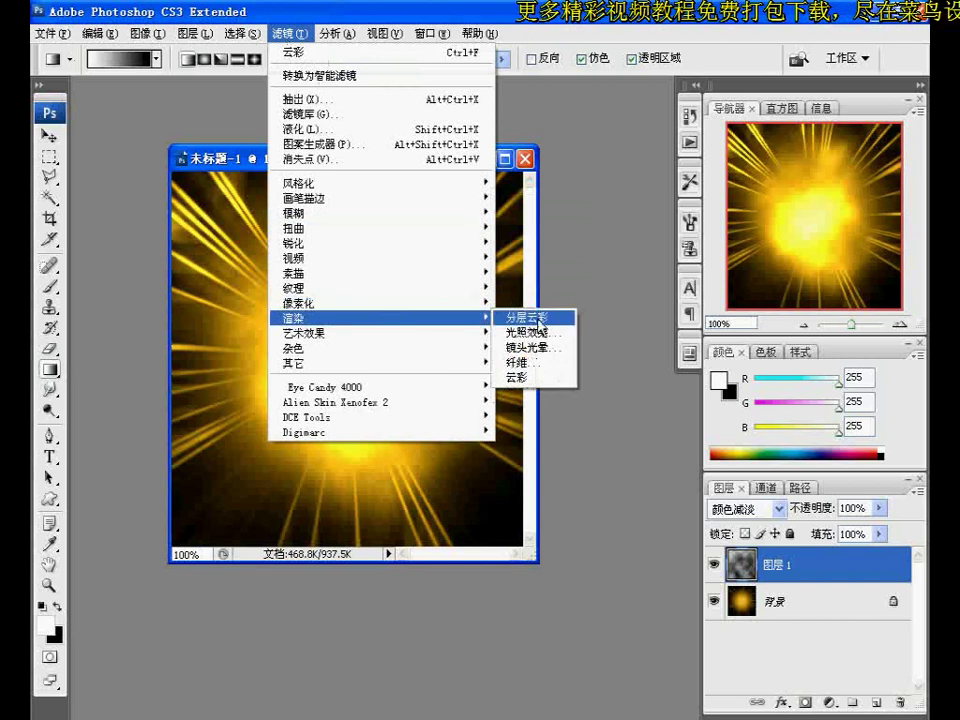
{"action": "left_click", "coordinate": [530, 318]}
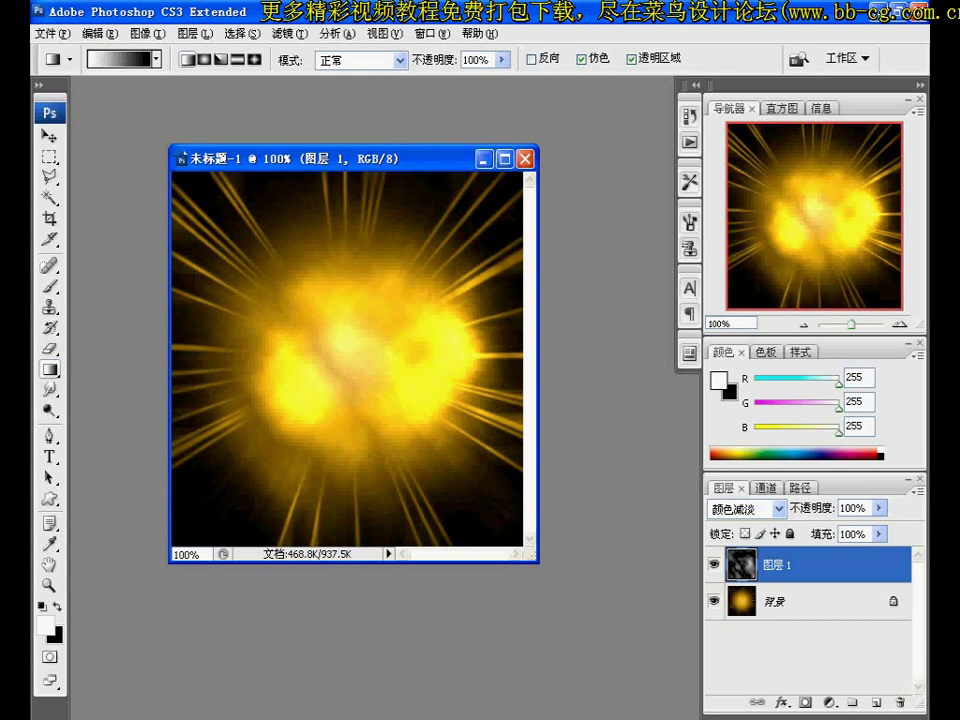
Step: Reapply Difference Clouds ten more times until the starburst core looks fiery
{"action": "key", "text": "ctrl+f"}
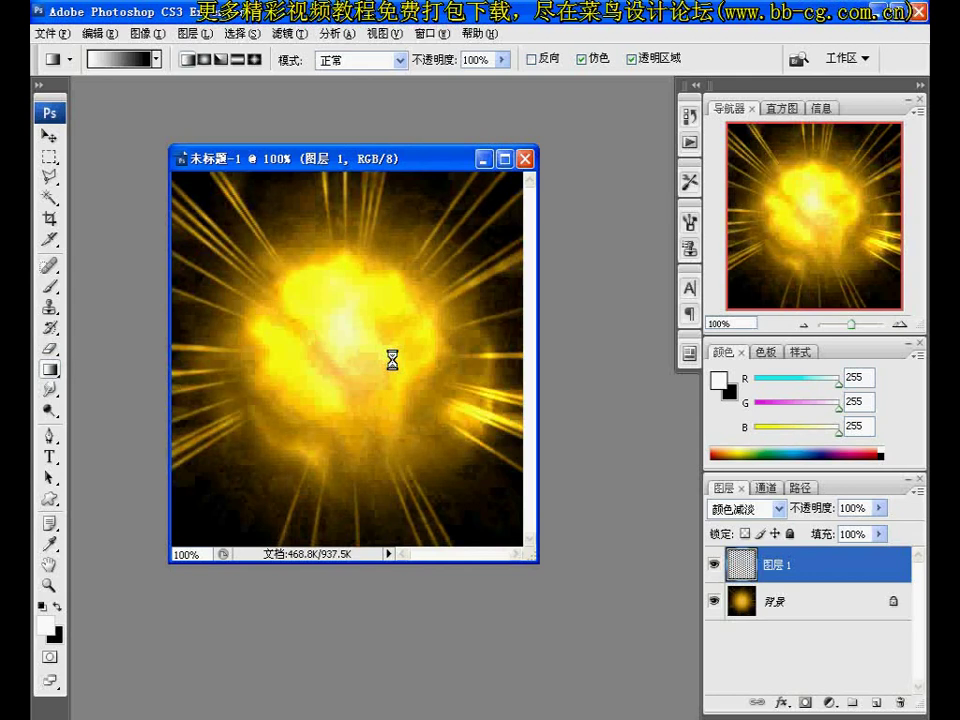
{"action": "key", "text": "ctrl+f"}
{"action": "key", "text": "ctrl+f"}
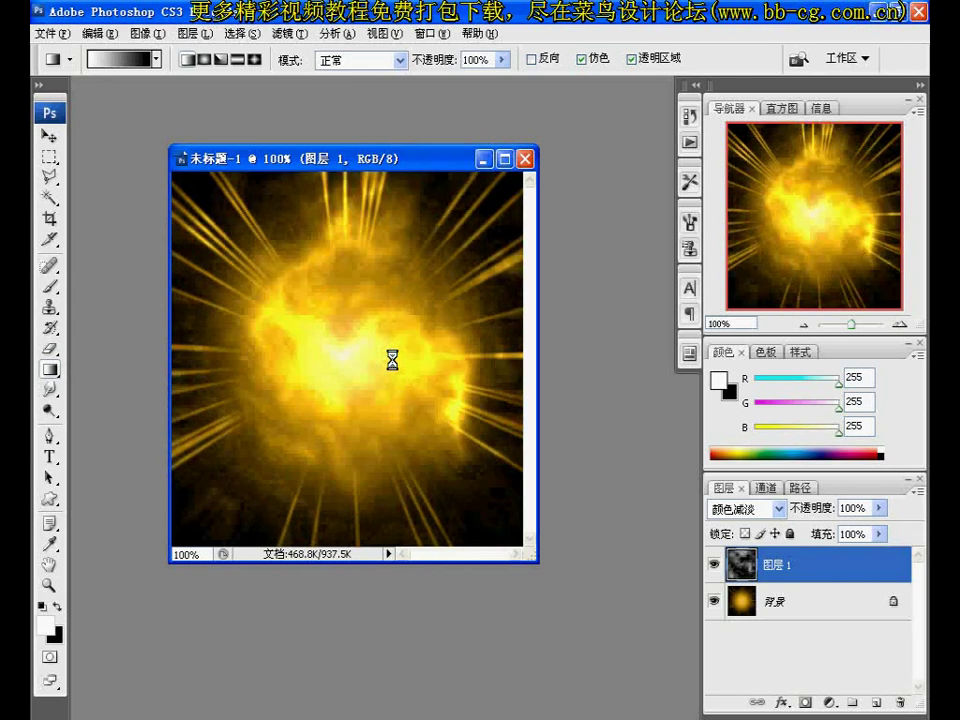
{"action": "key", "text": "ctrl+f"}
{"action": "key", "text": "ctrl+f"}
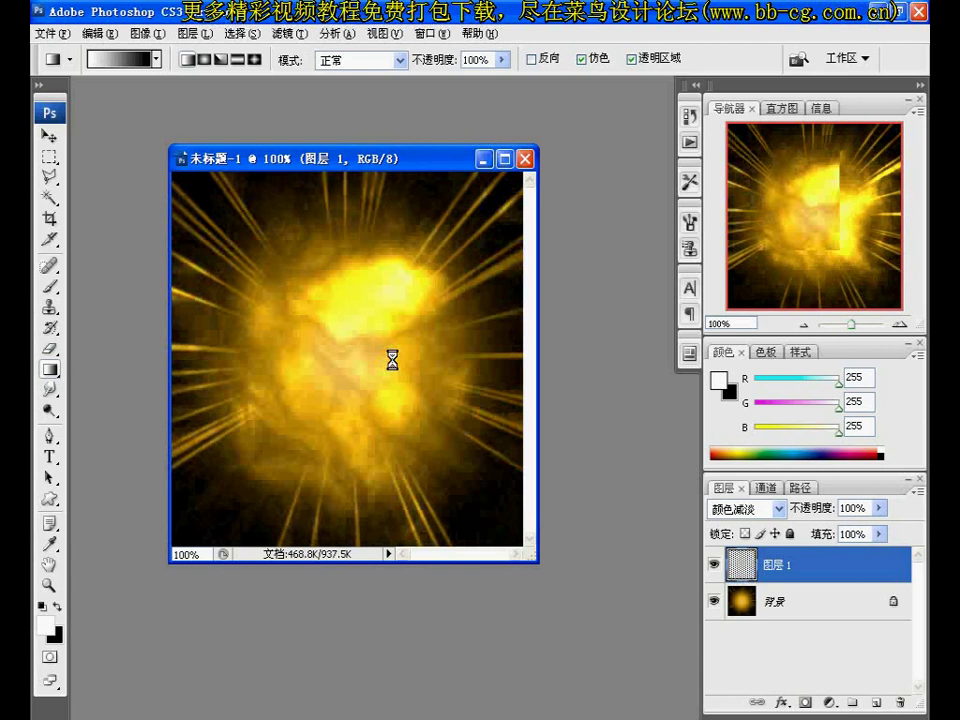
{"action": "key", "text": "ctrl+f"}
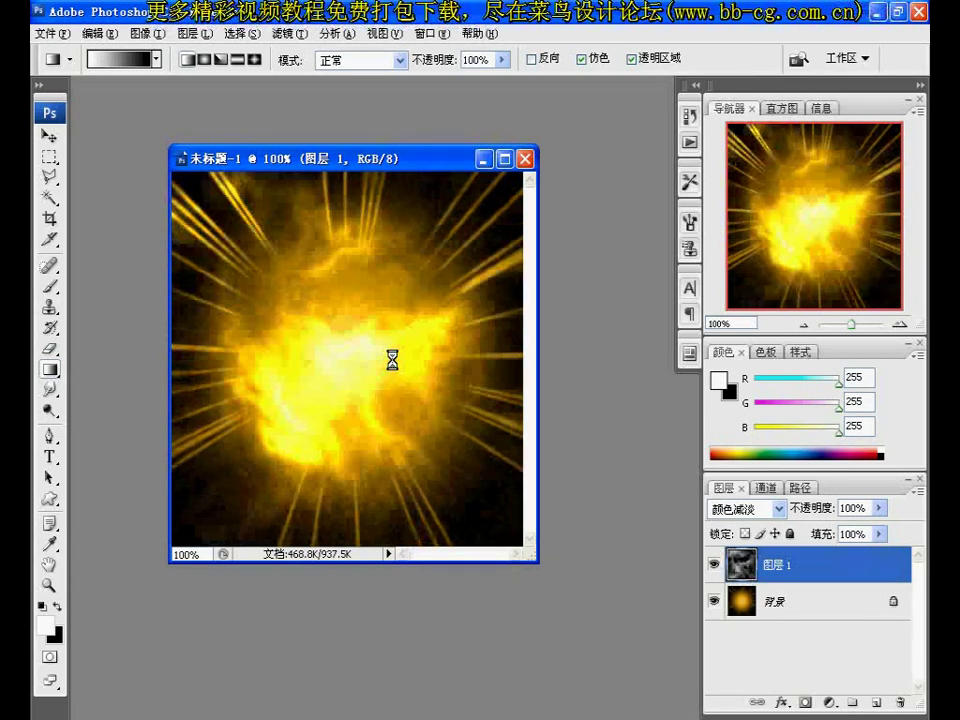
{"action": "key", "text": "ctrl+f"}
{"action": "key", "text": "ctrl+f"}
{"action": "key", "text": "ctrl+f"}
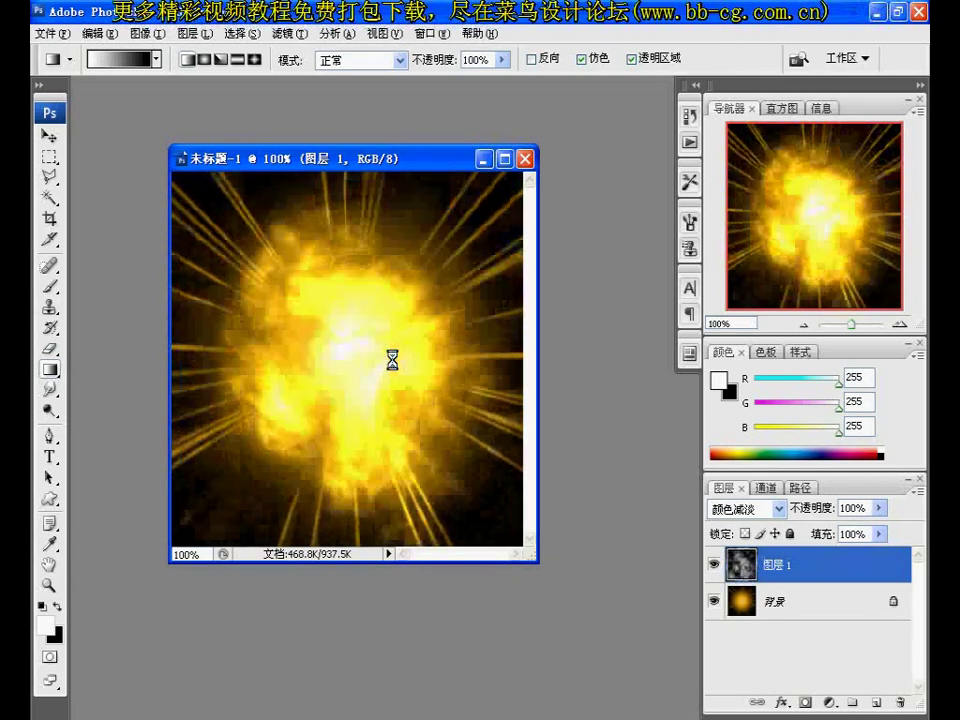
{"action": "key", "text": "ctrl+f"}
{"action": "key", "text": "ctrl+f"}
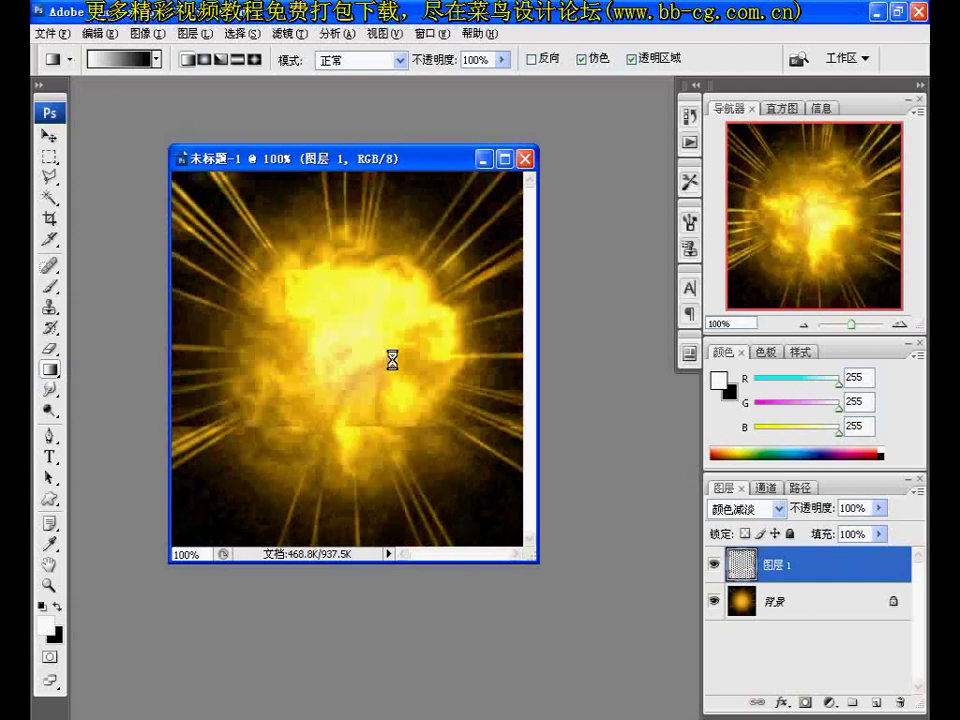
{"action": "key", "text": "ctrl+f"}
{"action": "key", "text": "ctrl+f"}
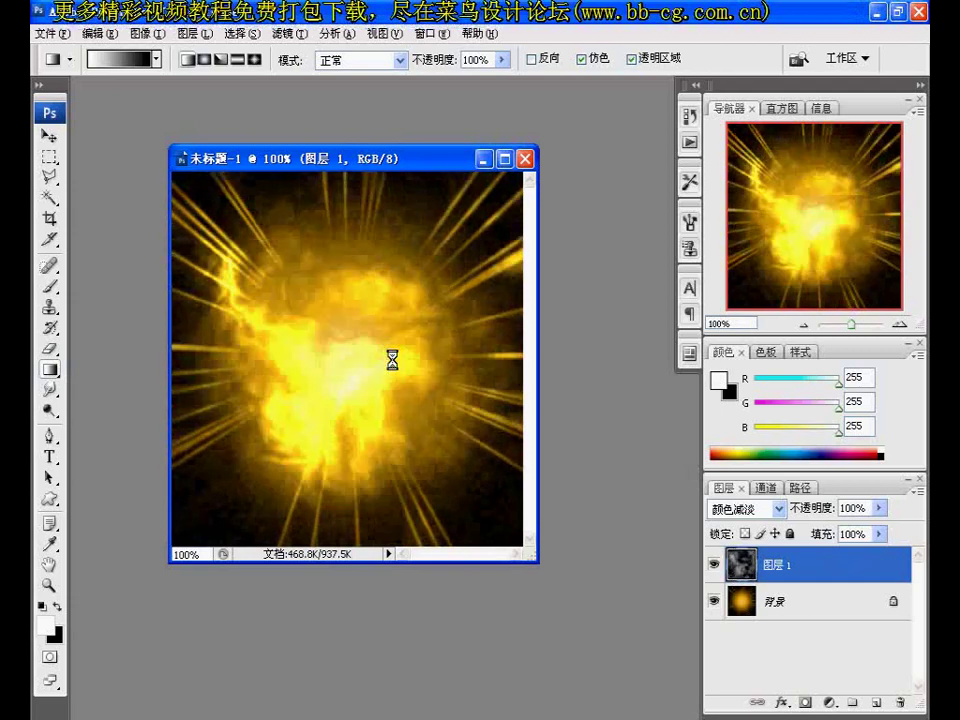
{"action": "key", "text": "ctrl+f"}
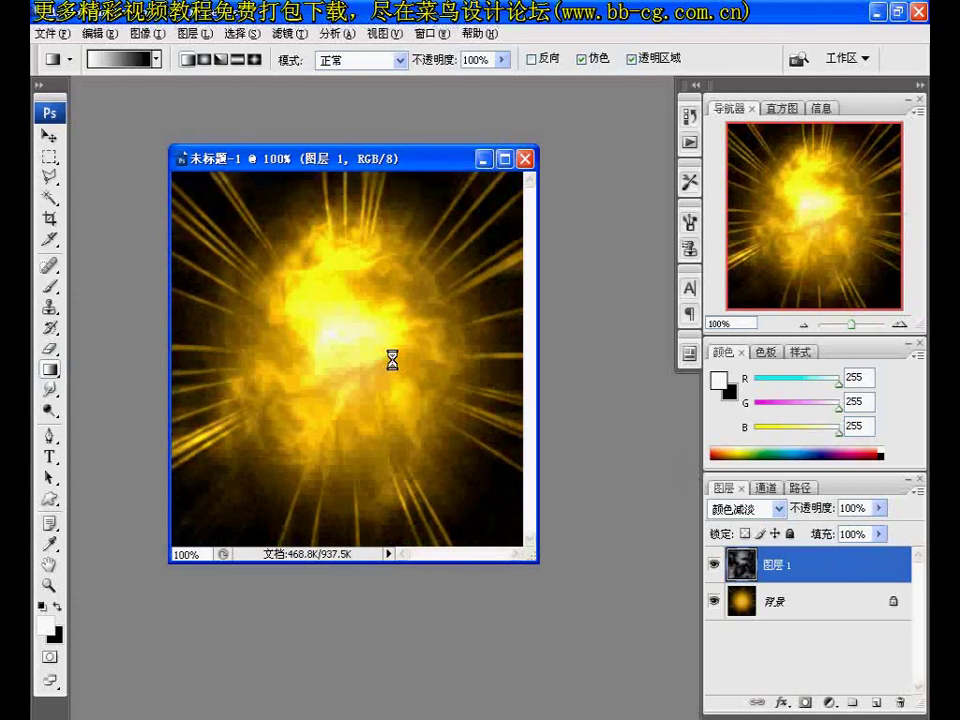
{"action": "key", "text": "ctrl+f"}
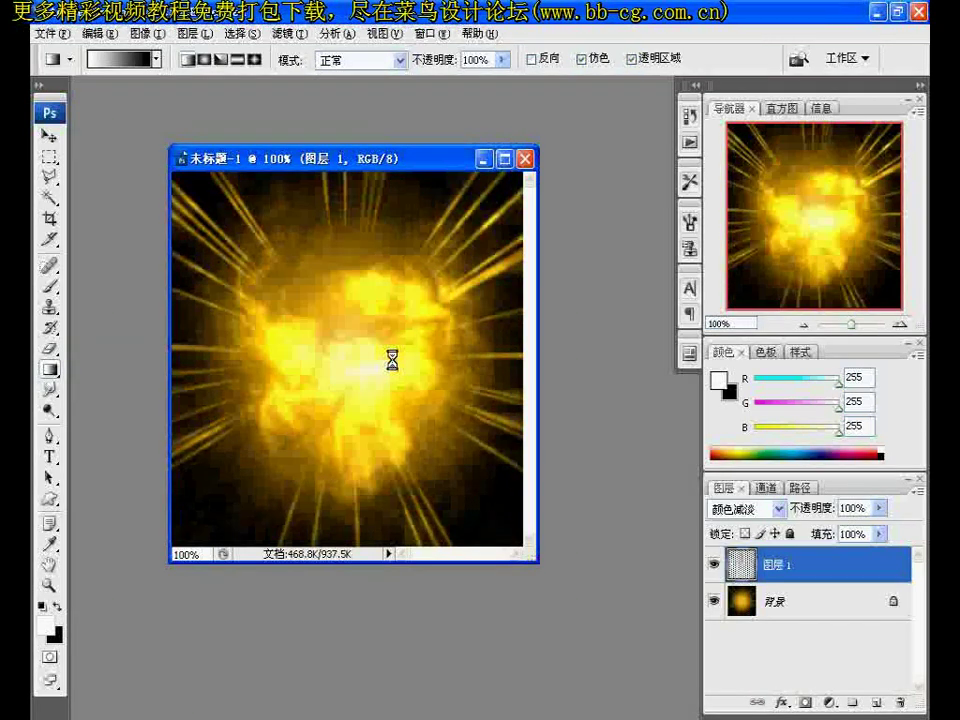
{"action": "key", "text": "ctrl+f"}
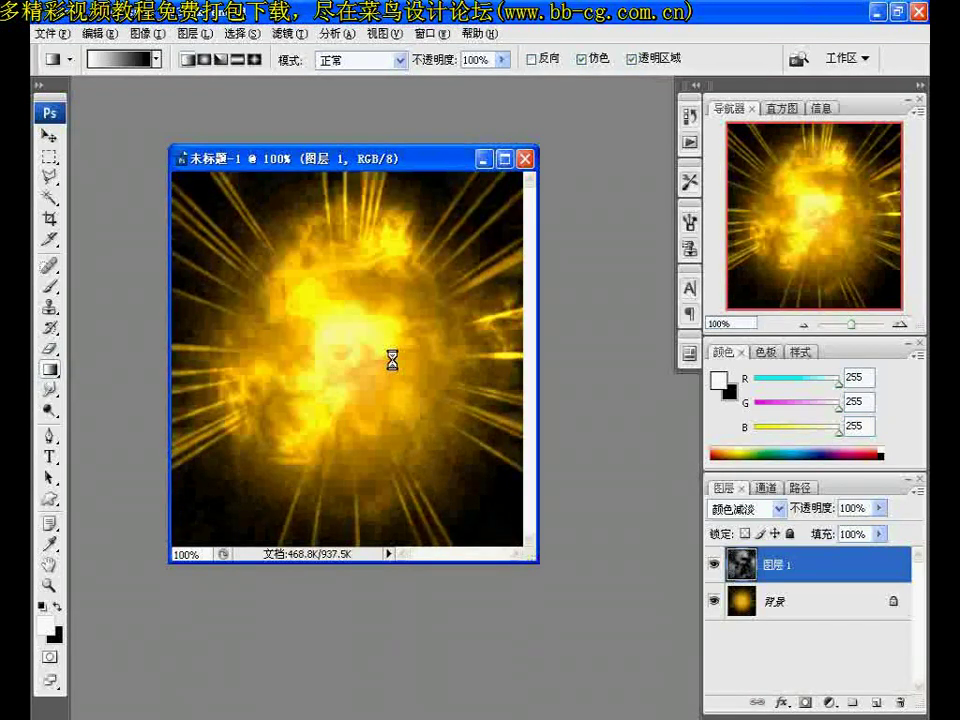